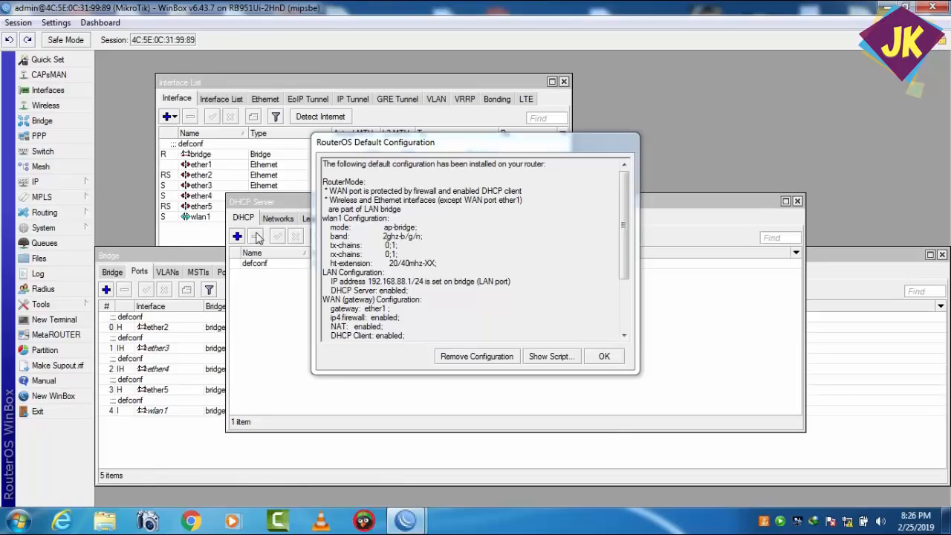
Remove the router's default configuration, reconnect to it, and dismiss the DHCP setup and DHCP server windows.
{"action": "left_click", "coordinate": [475, 356]}
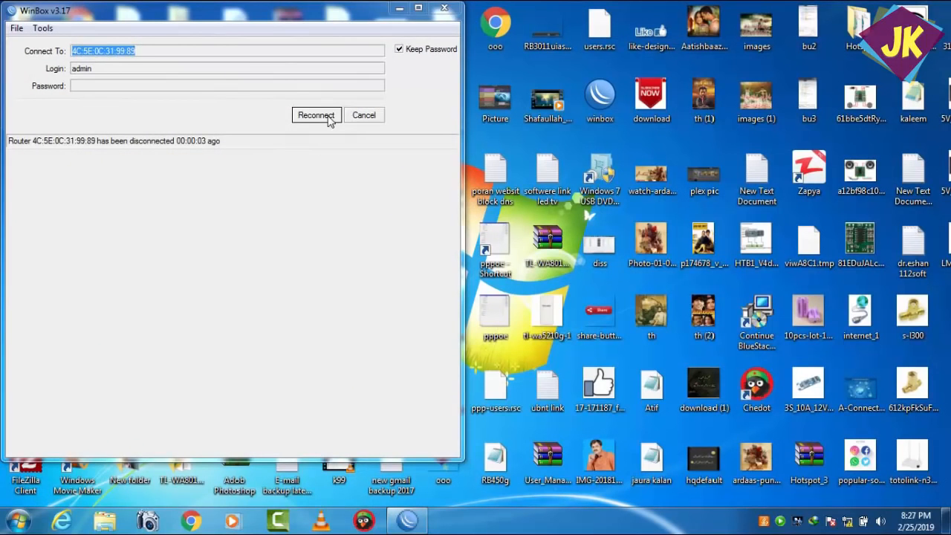
{"action": "left_click", "coordinate": [315, 115]}
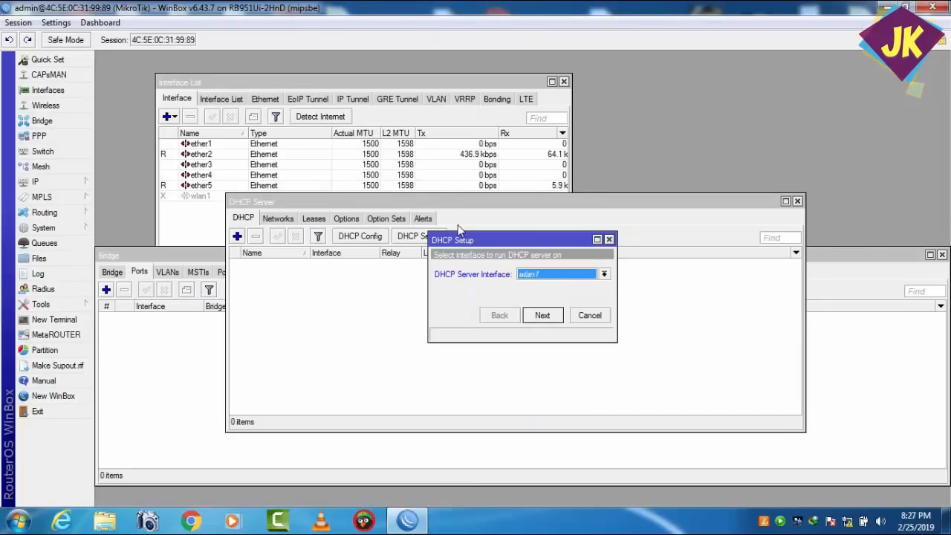
{"action": "left_click", "coordinate": [609, 239]}
{"action": "left_click", "coordinate": [797, 202]}
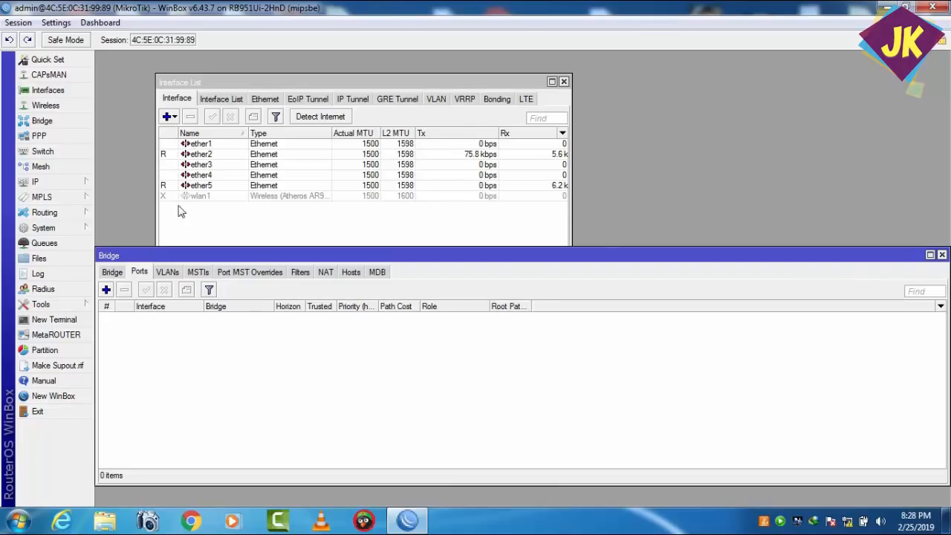
{"action": "left_click", "coordinate": [82, 184]}
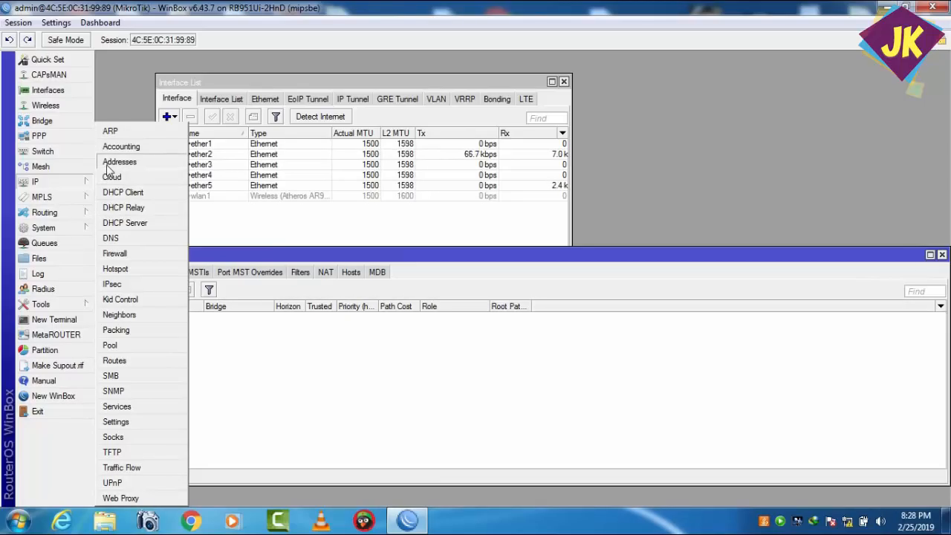
{"action": "left_click", "coordinate": [109, 163]}
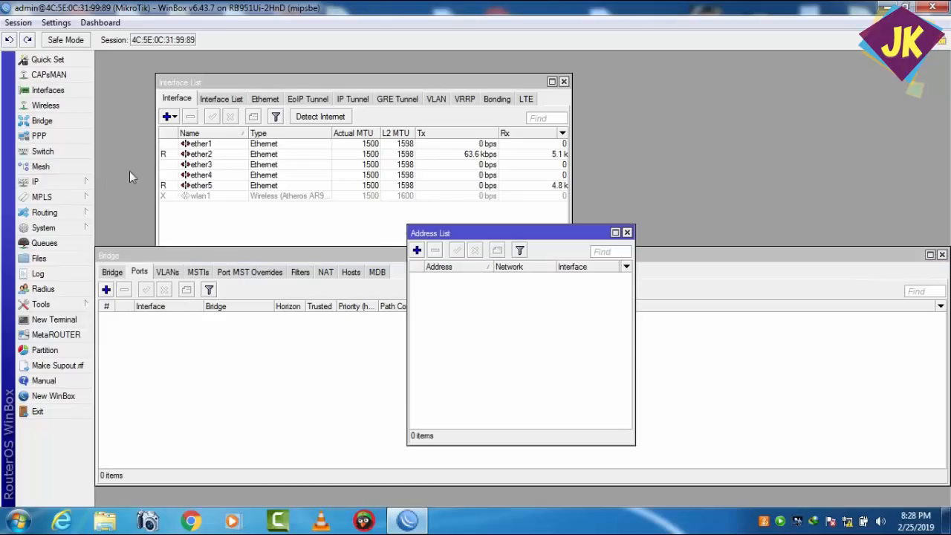
{"action": "left_click_drag", "start_coordinate": [448, 233], "coordinate": [262, 205]}
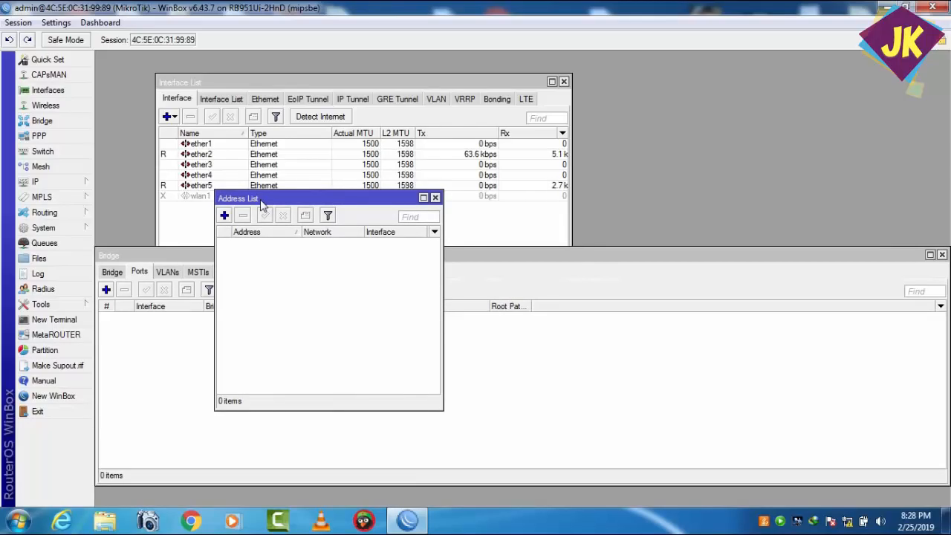
{"action": "left_click_drag", "start_coordinate": [262, 205], "coordinate": [235, 219]}
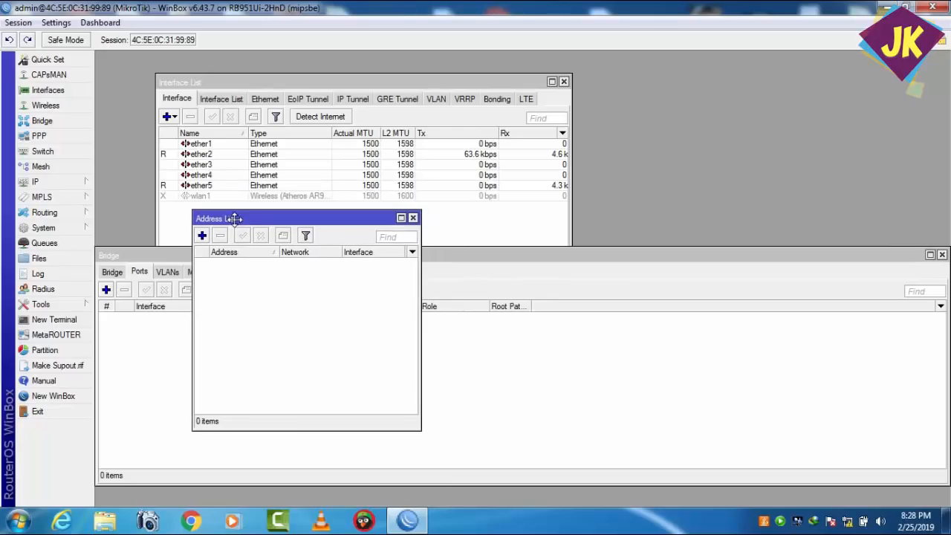
{"action": "left_click", "coordinate": [413, 217]}
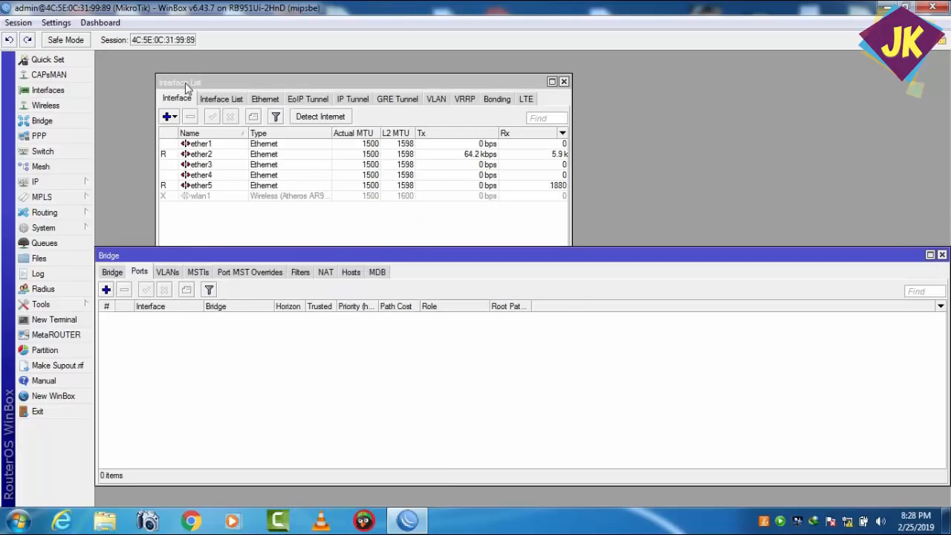
Rename the ether1 interface to LAN1 and apply the change.
{"action": "left_click_drag", "start_coordinate": [186, 87], "coordinate": [155, 83]}
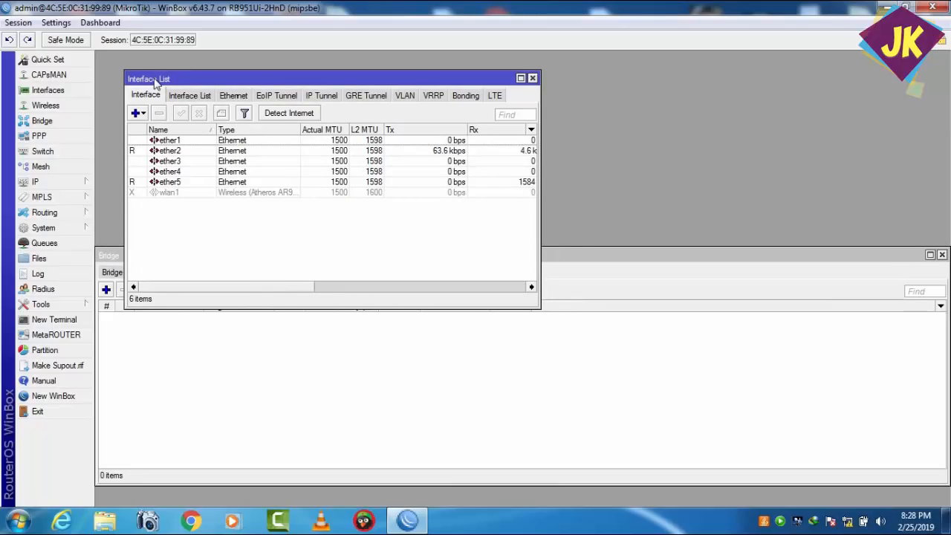
{"action": "double_click", "coordinate": [173, 141]}
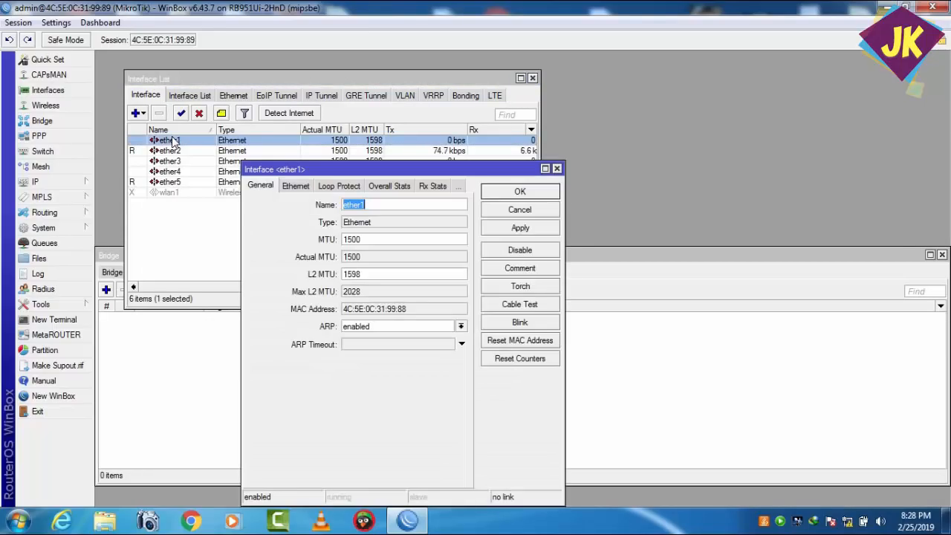
{"action": "left_click", "coordinate": [557, 169]}
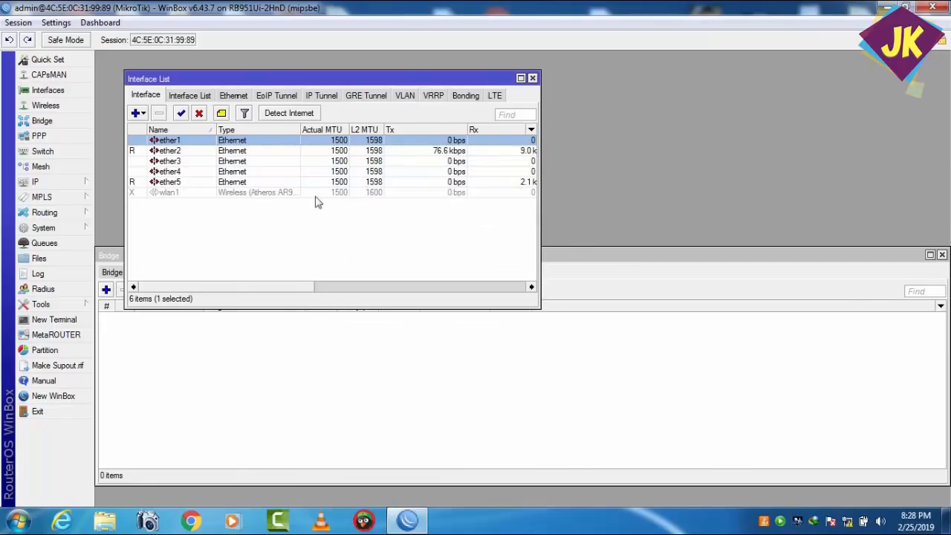
{"action": "double_click", "coordinate": [171, 141]}
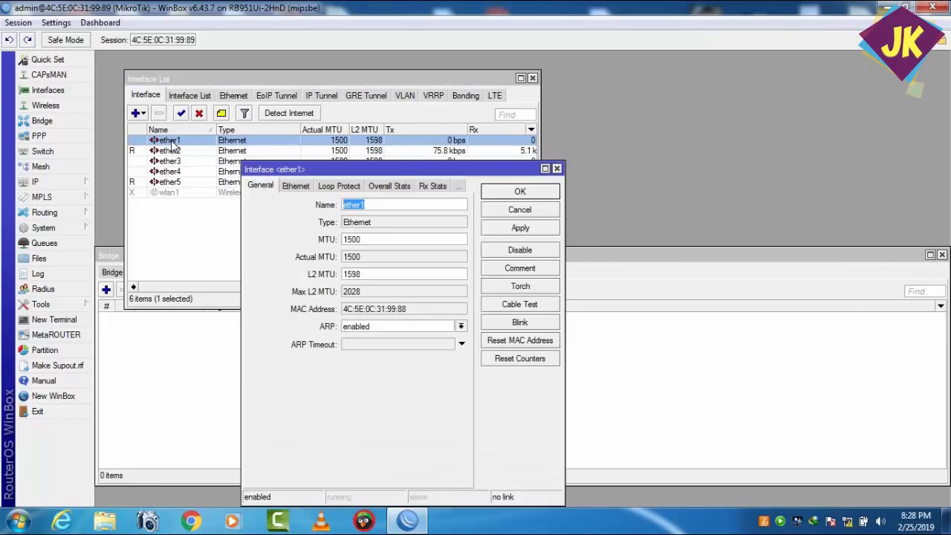
{"action": "type", "text": "LAN1"}
{"action": "left_click", "coordinate": [500, 227]}
{"action": "left_click", "coordinate": [502, 196]}
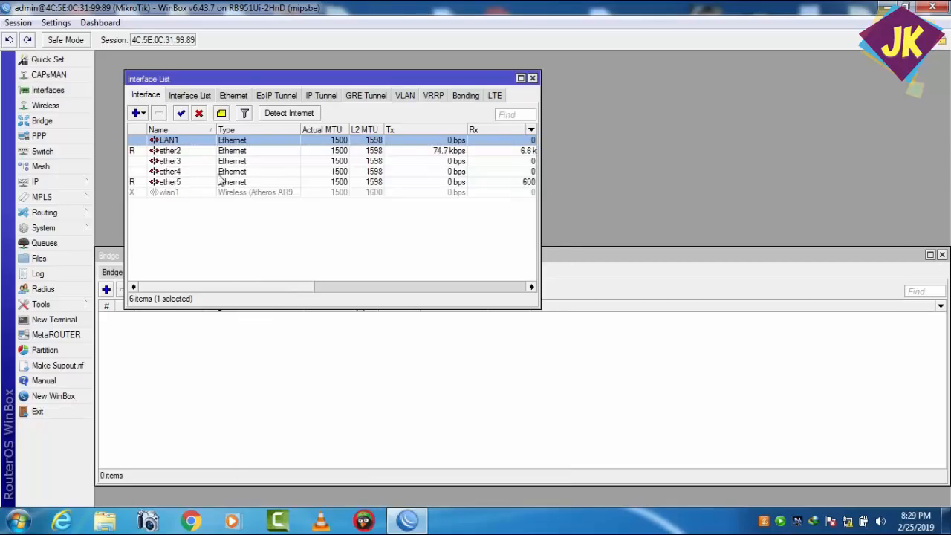
Rename the ether2 interface to LAN2 and apply the change.
{"action": "double_click", "coordinate": [176, 152]}
{"action": "type", "text": "L"}
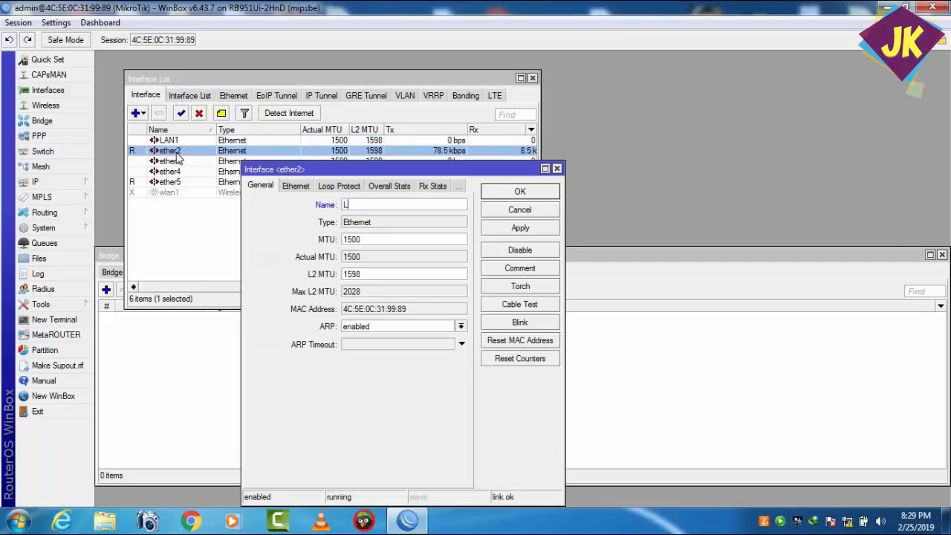
{"action": "type", "text": "AN2"}
{"action": "left_click", "coordinate": [528, 230]}
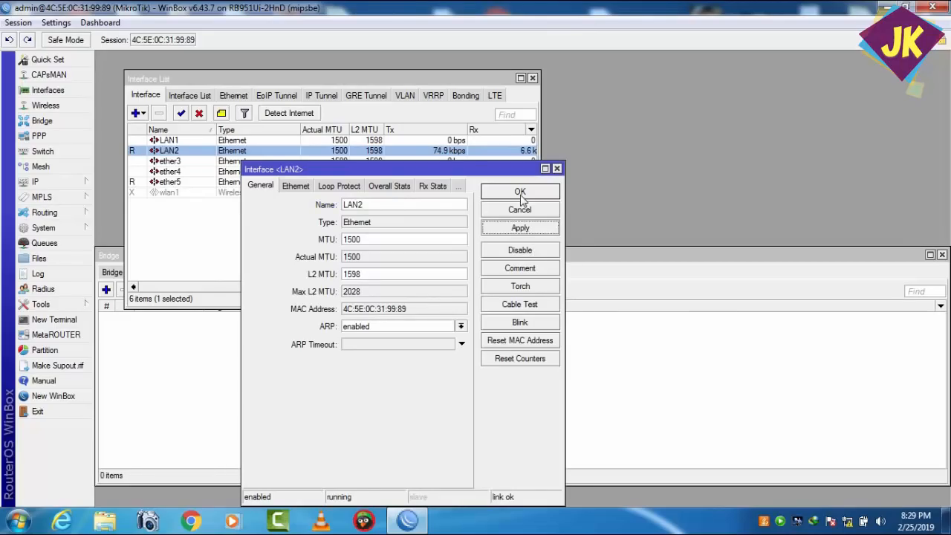
{"action": "left_click", "coordinate": [520, 195]}
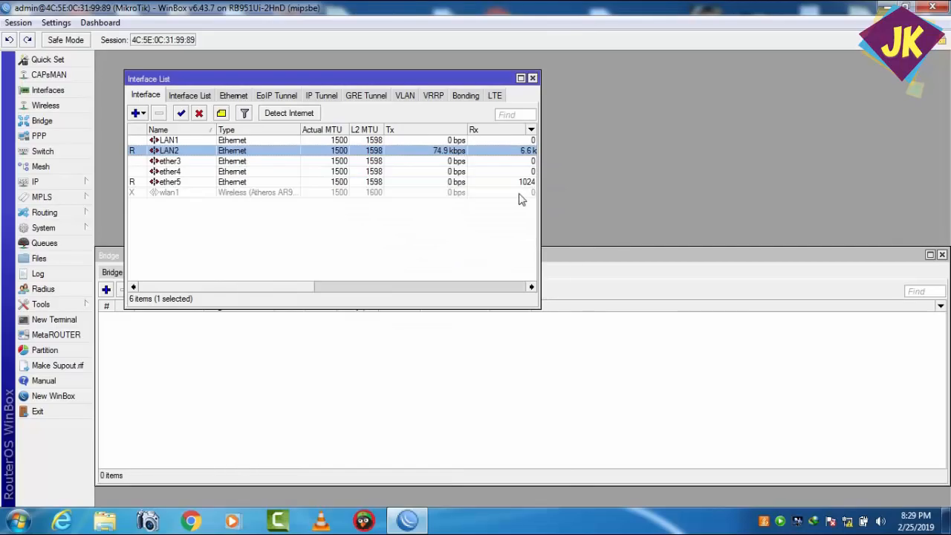
Rename the ether3 interface to LAN3 and apply the change.
{"action": "double_click", "coordinate": [171, 162]}
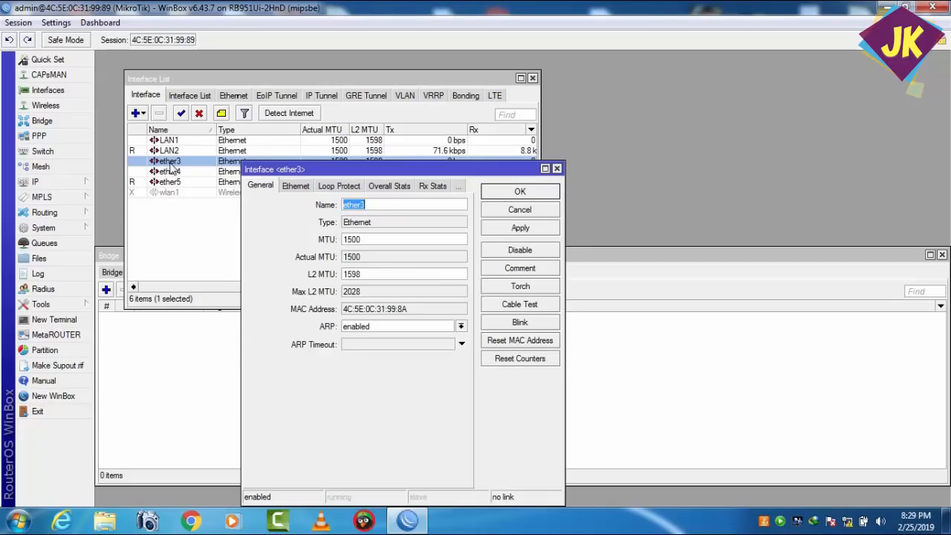
{"action": "type", "text": "LAN3"}
{"action": "left_click", "coordinate": [496, 229]}
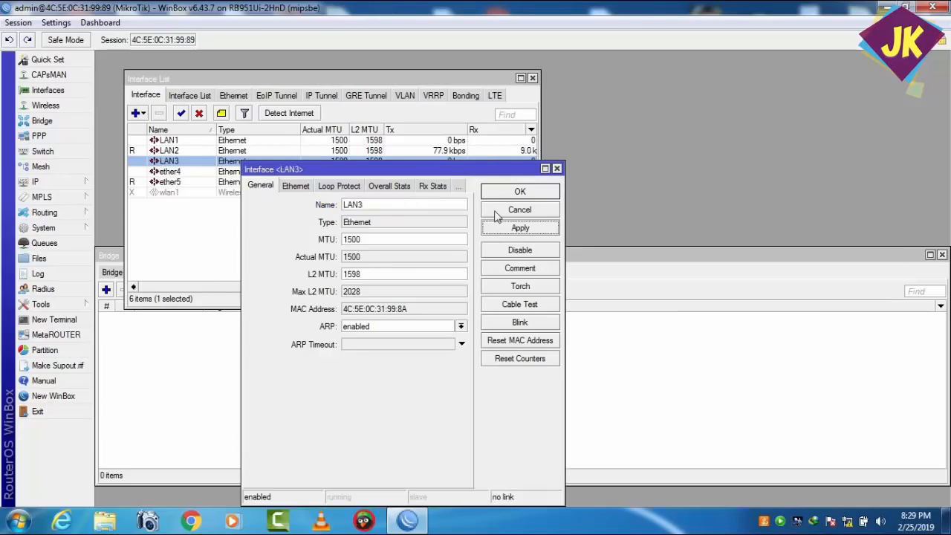
{"action": "left_click", "coordinate": [494, 194]}
Rename the ether4 interface to LAN4 and apply the change.
{"action": "double_click", "coordinate": [215, 173]}
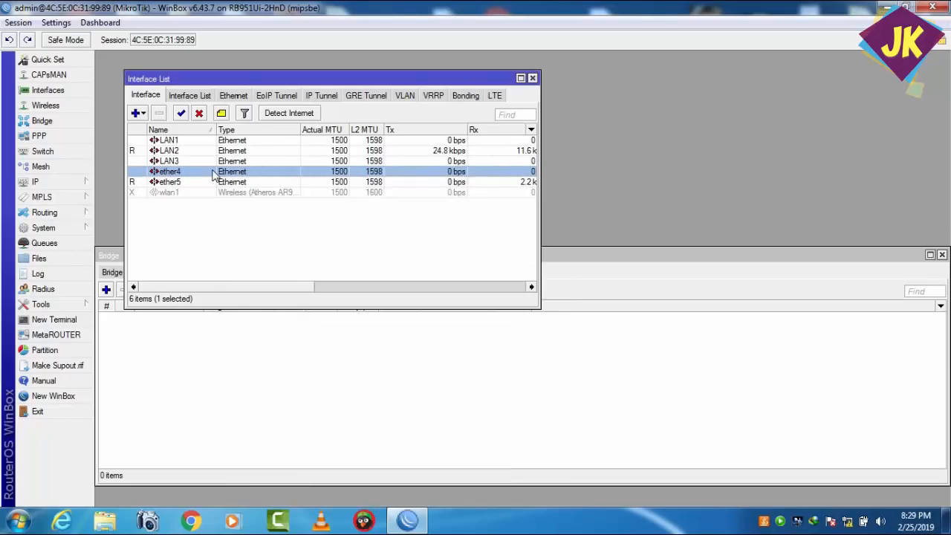
{"action": "type", "text": "LAN"}
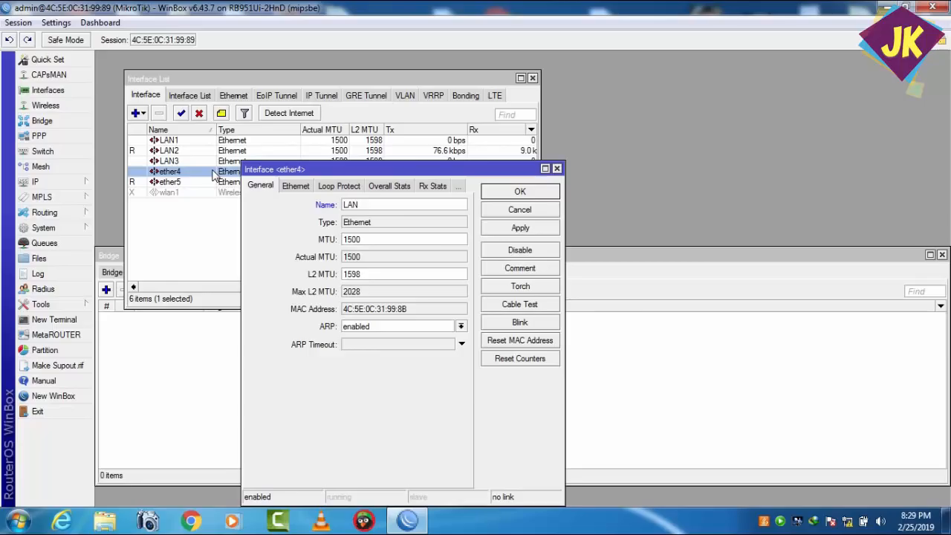
{"action": "type", "text": "4"}
{"action": "left_click", "coordinate": [512, 234]}
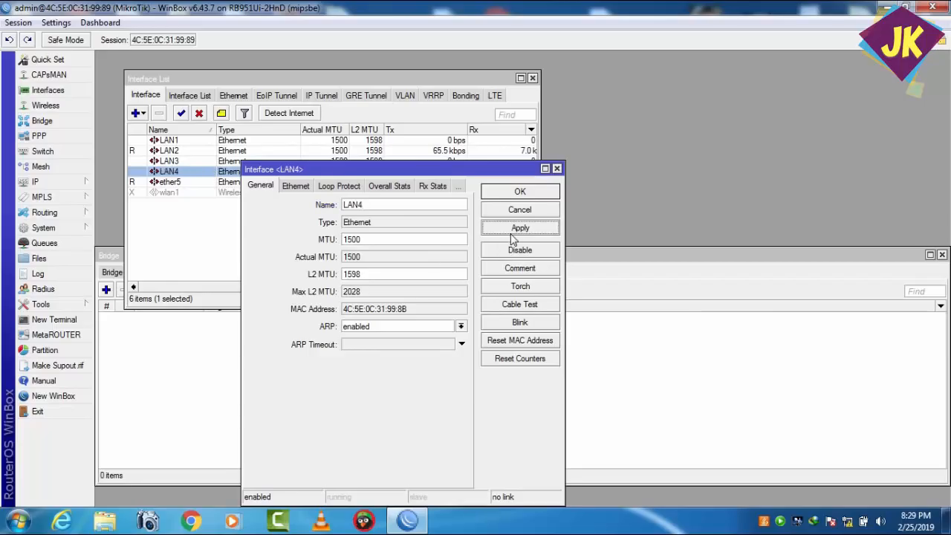
{"action": "left_click", "coordinate": [520, 193]}
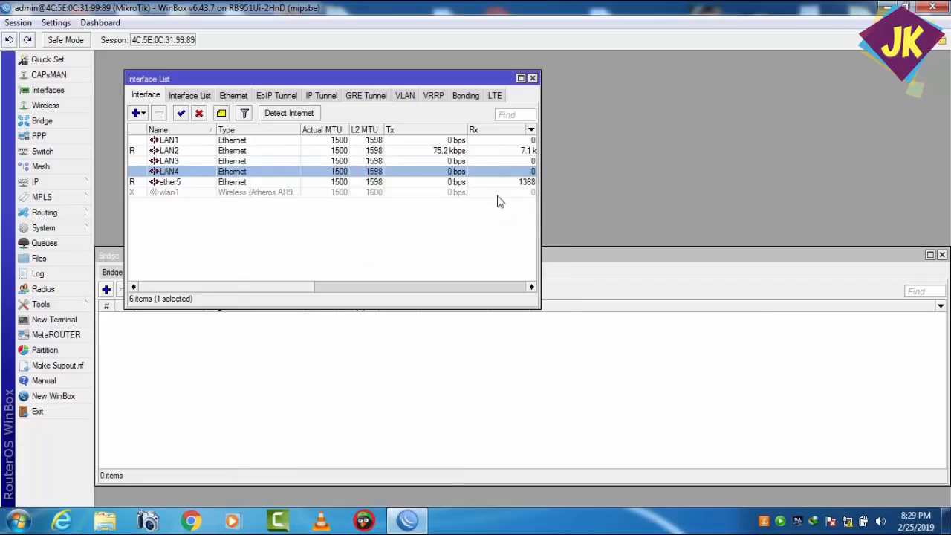
Rename the ether5 interface to WAN and apply the change.
{"action": "double_click", "coordinate": [186, 184]}
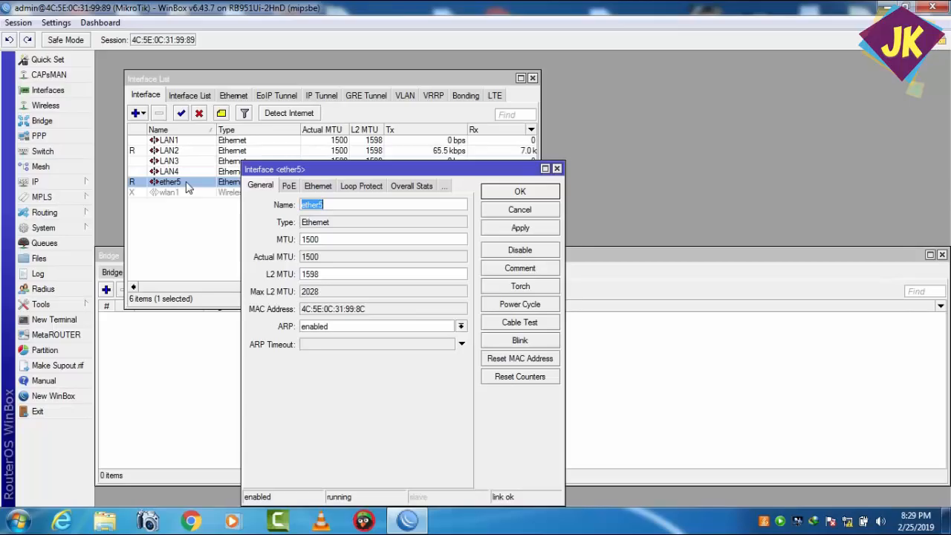
{"action": "type", "text": "WAN"}
{"action": "left_click", "coordinate": [504, 232]}
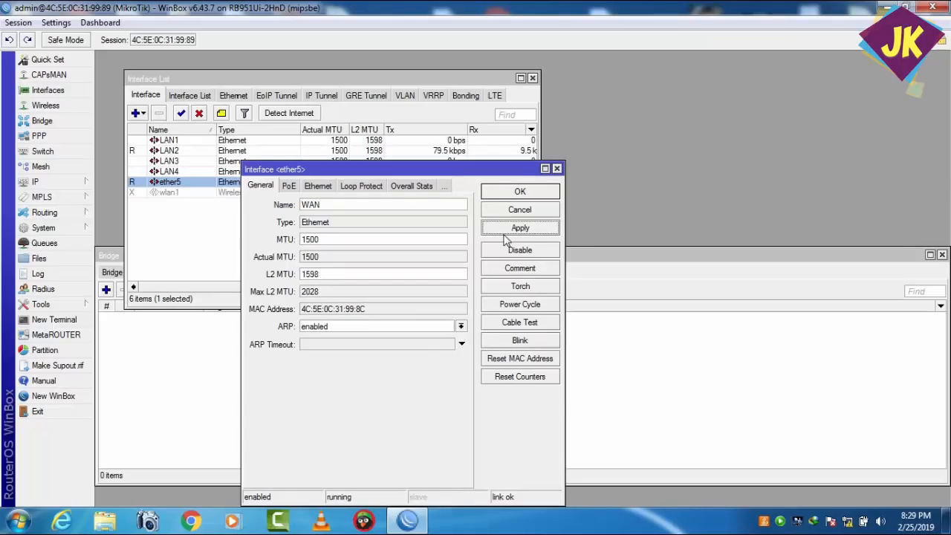
{"action": "left_click", "coordinate": [497, 193]}
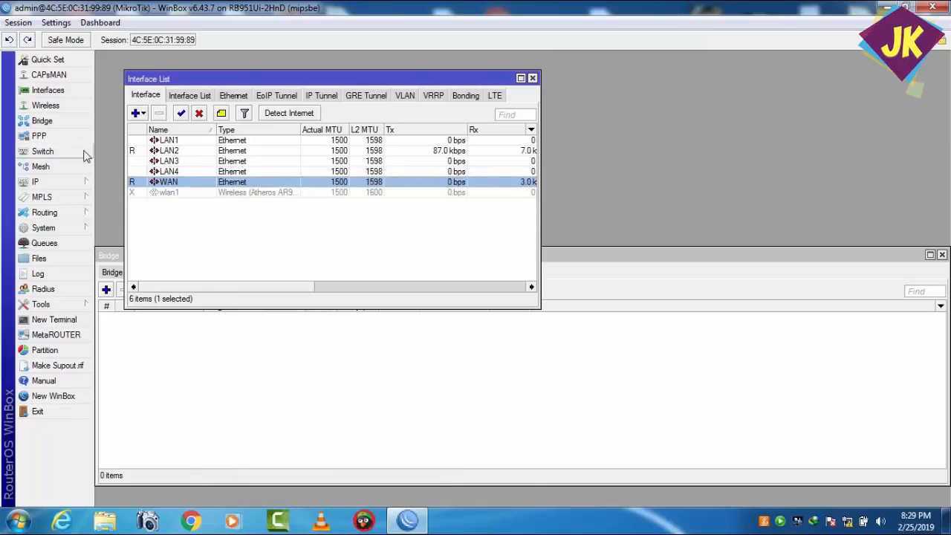
Create a new bridge interface named bridge+LAN, keeping its other settings at their defaults.
{"action": "left_click", "coordinate": [83, 184]}
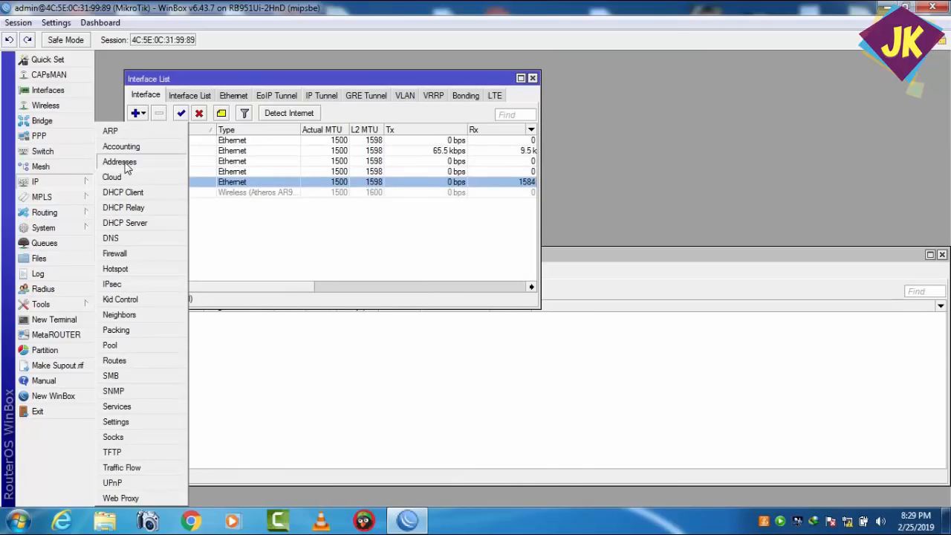
{"action": "left_click", "coordinate": [55, 123]}
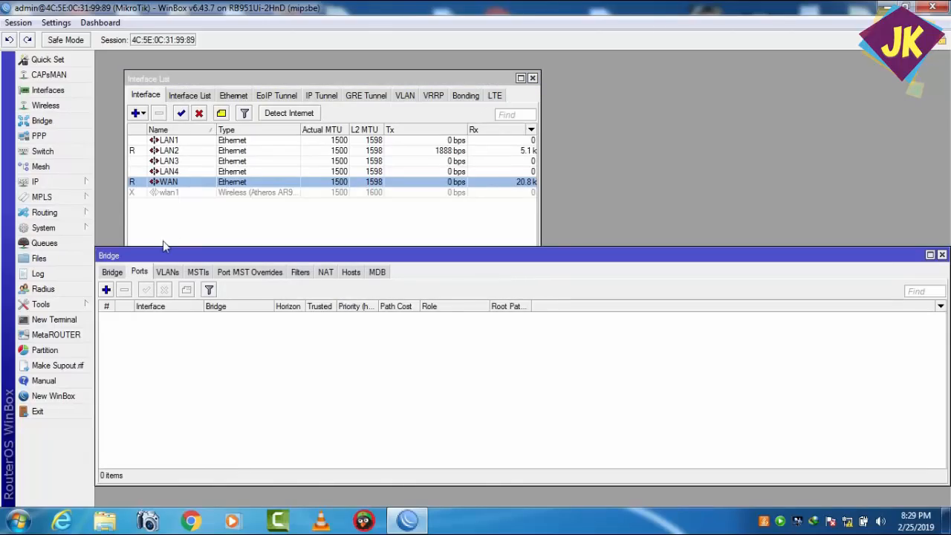
{"action": "left_click_drag", "start_coordinate": [159, 254], "coordinate": [202, 140]}
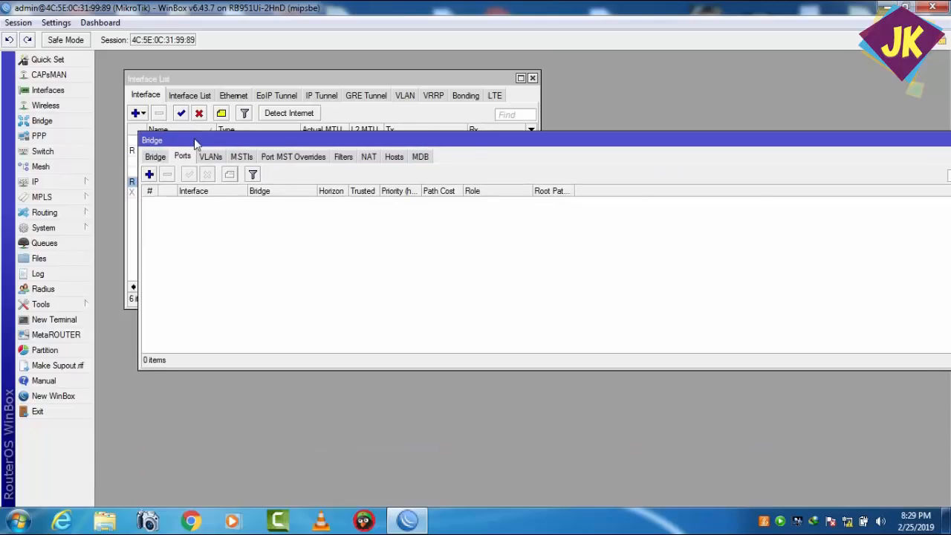
{"action": "left_click", "coordinate": [156, 157]}
{"action": "left_click", "coordinate": [150, 174]}
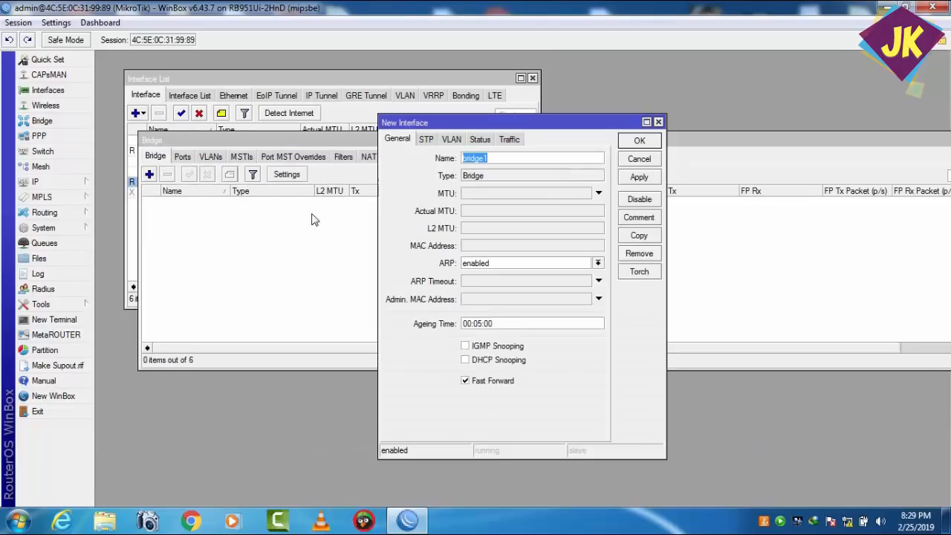
{"action": "left_click", "coordinate": [501, 160]}
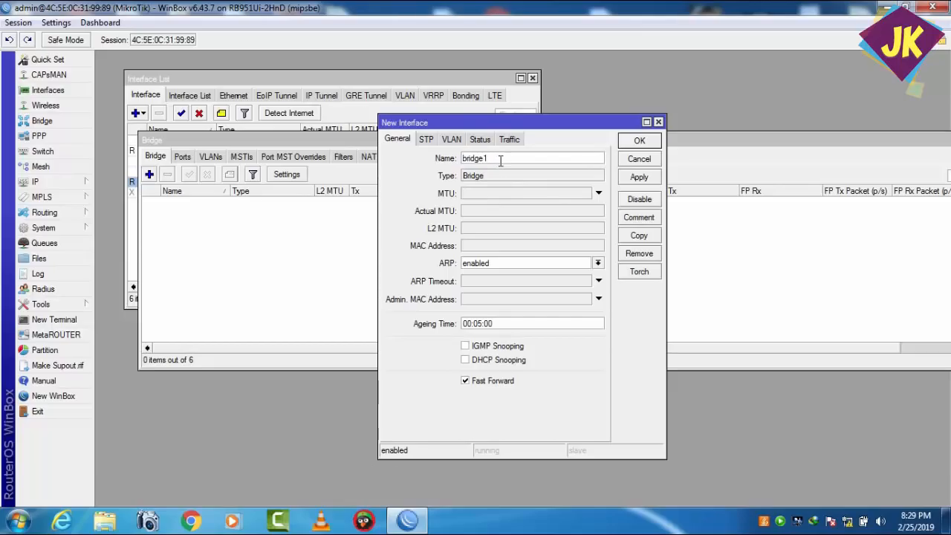
{"action": "key", "text": "BackSpace"}
{"action": "type", "text": "+LAN"}
{"action": "left_click", "coordinate": [628, 178]}
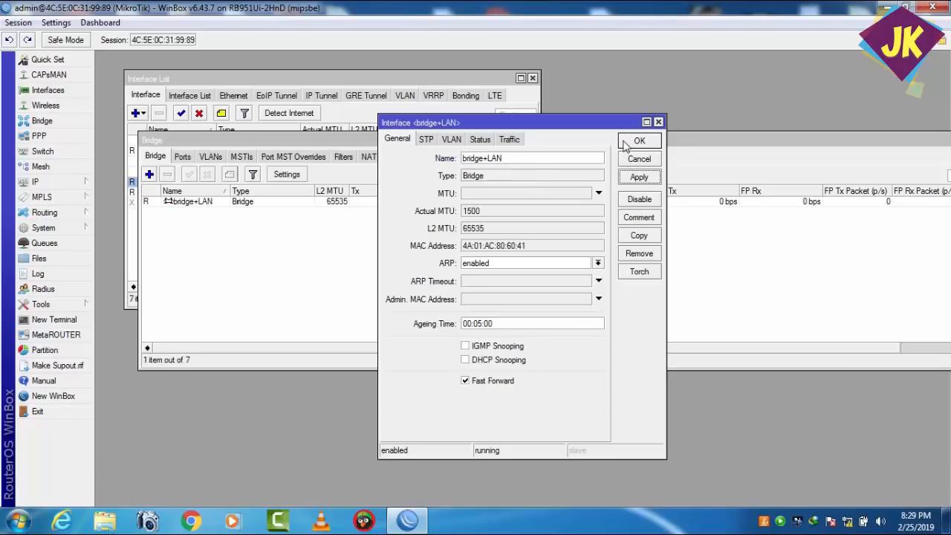
{"action": "left_click", "coordinate": [626, 143]}
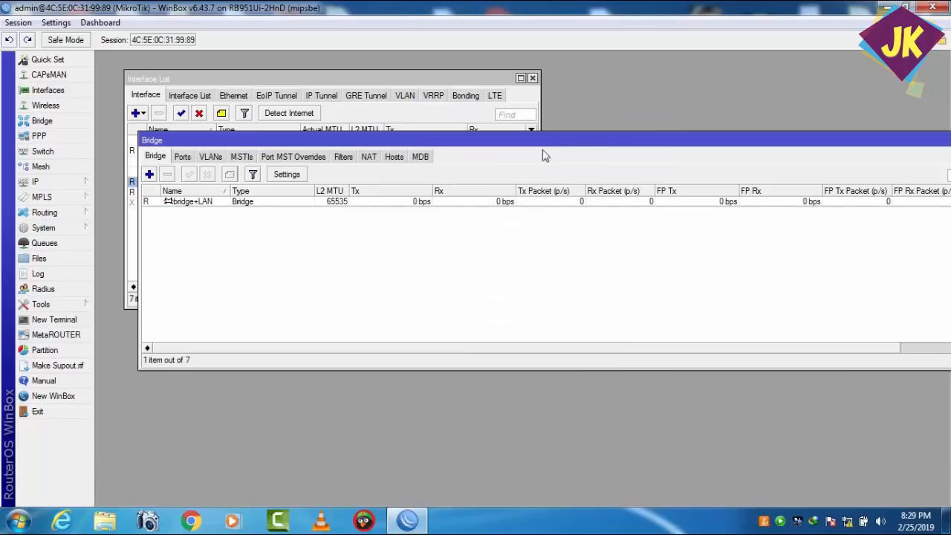
Add the LAN1 interface as a port of the bridge+LAN bridge.
{"action": "left_click", "coordinate": [182, 157]}
{"action": "left_click", "coordinate": [148, 175]}
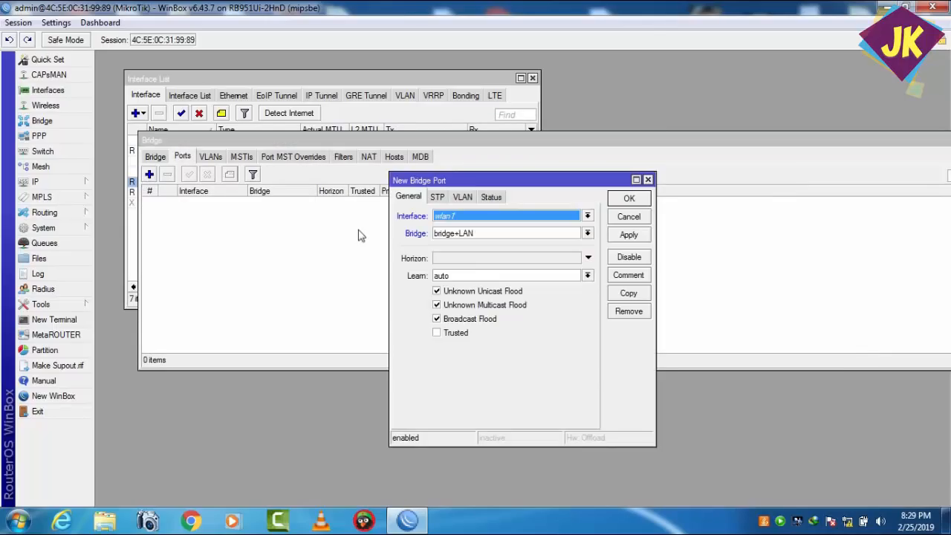
{"action": "left_click", "coordinate": [587, 215]}
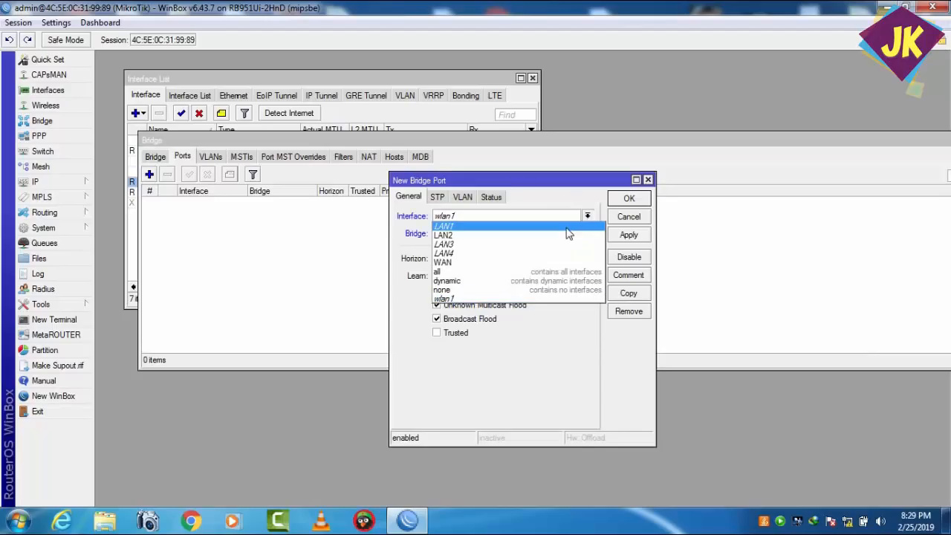
{"action": "left_click", "coordinate": [566, 226]}
{"action": "left_click", "coordinate": [630, 235]}
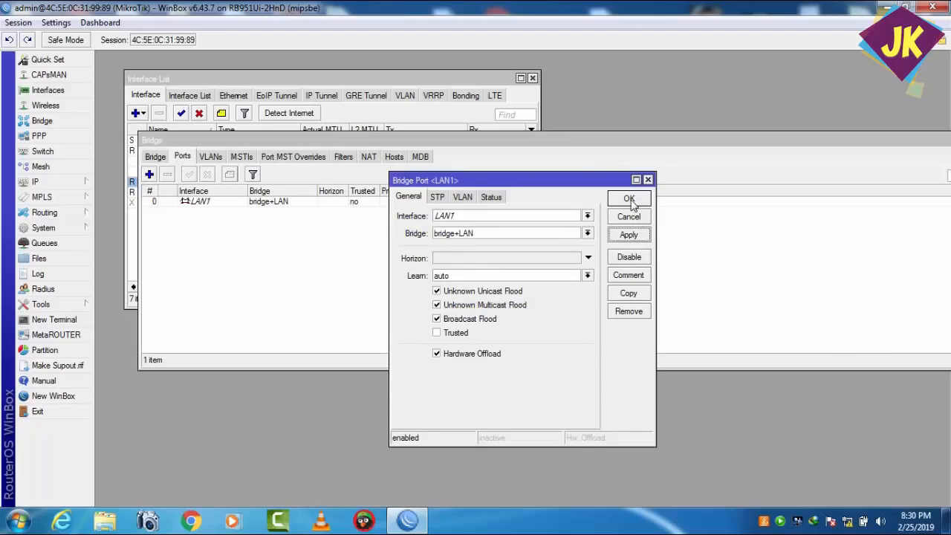
Close the finished LAN1 port settings and add the LAN2 interface as a port of the bridge+LAN bridge.
{"action": "left_click", "coordinate": [629, 200]}
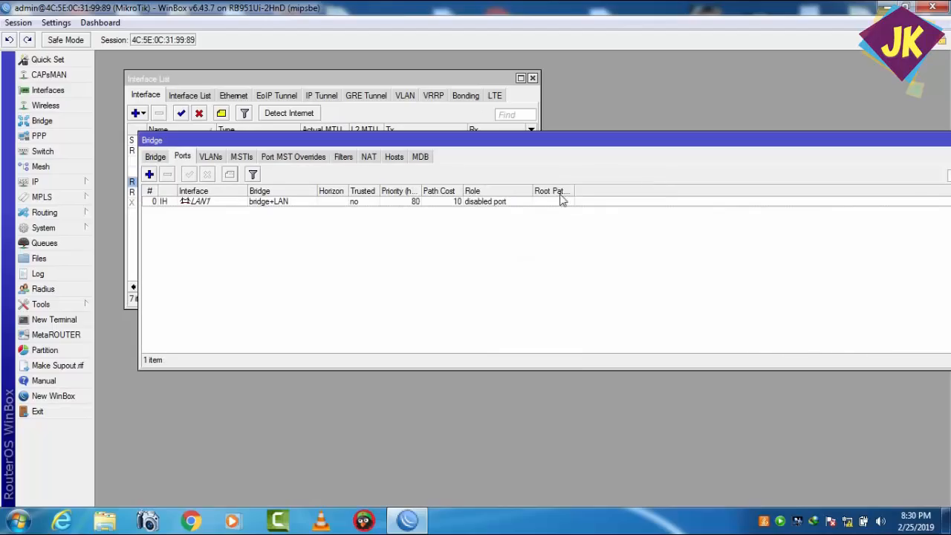
{"action": "left_click", "coordinate": [150, 174]}
{"action": "left_click", "coordinate": [586, 216]}
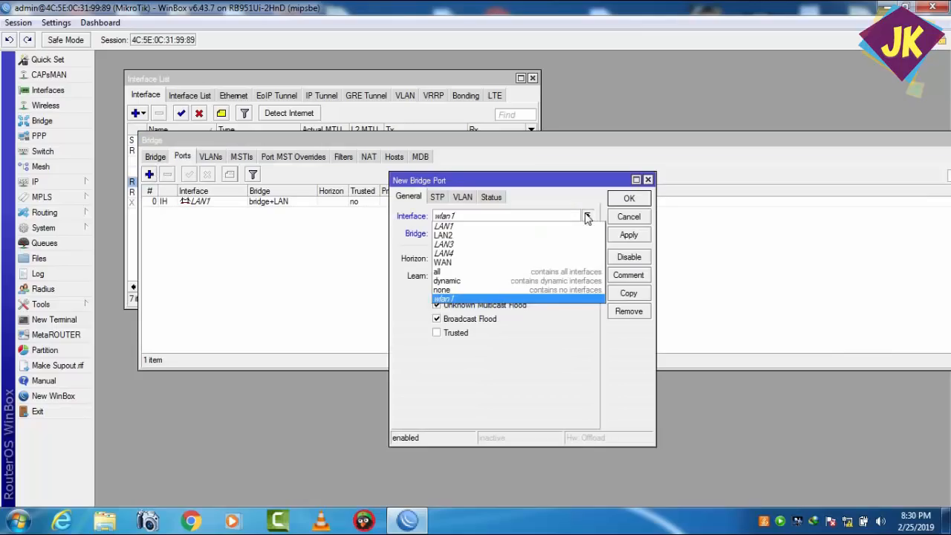
{"action": "left_click", "coordinate": [541, 235]}
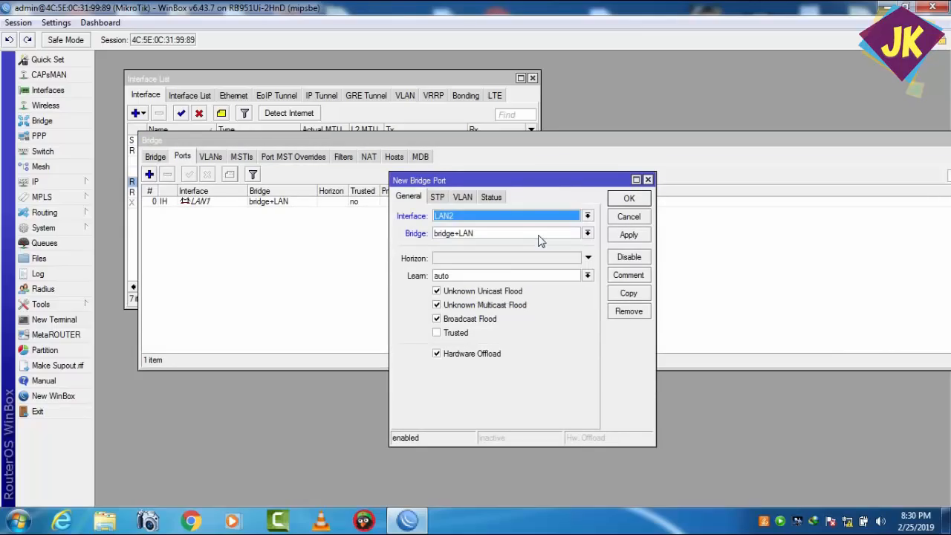
{"action": "left_click", "coordinate": [629, 236]}
{"action": "left_click", "coordinate": [628, 199]}
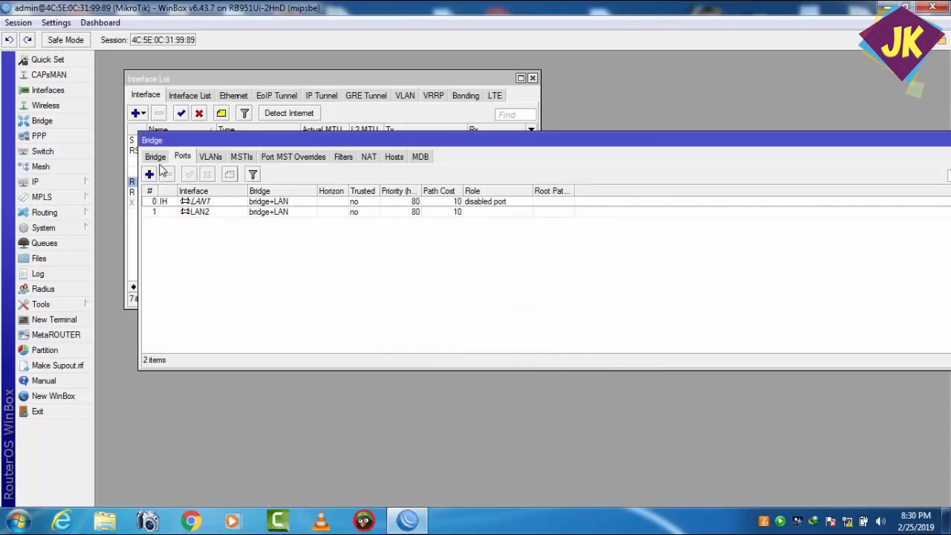
Reconnect to the router and add the LAN3 interface as a port of the bridge+LAN bridge.
{"action": "left_click", "coordinate": [149, 174]}
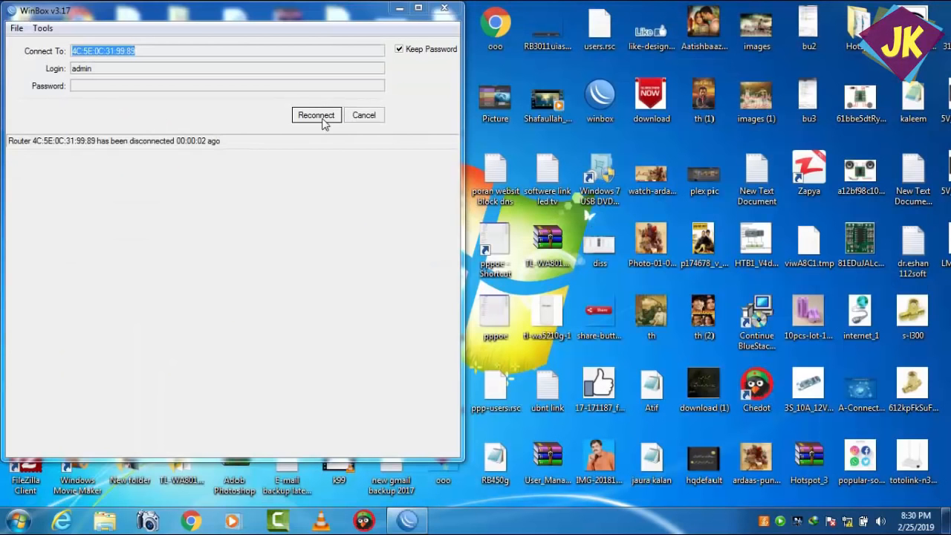
{"action": "left_click", "coordinate": [316, 115]}
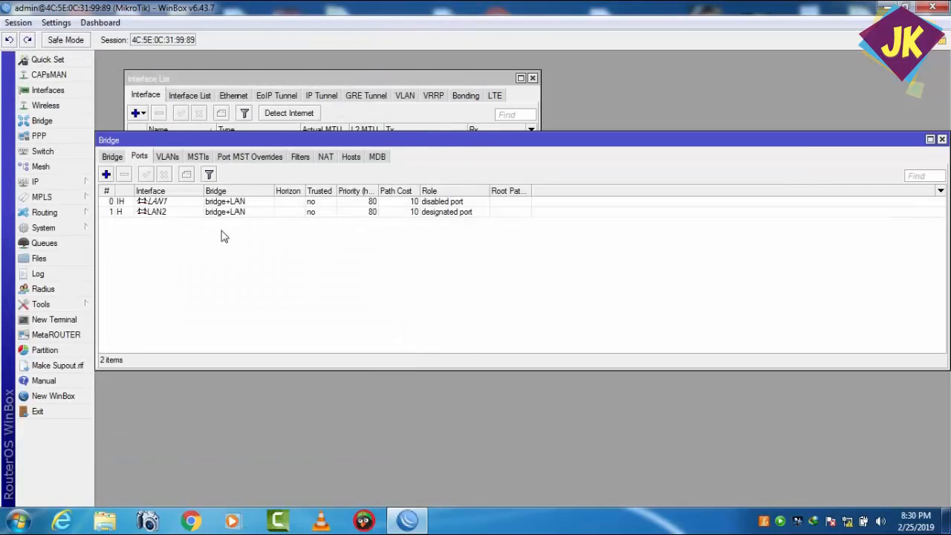
{"action": "left_click", "coordinate": [107, 174]}
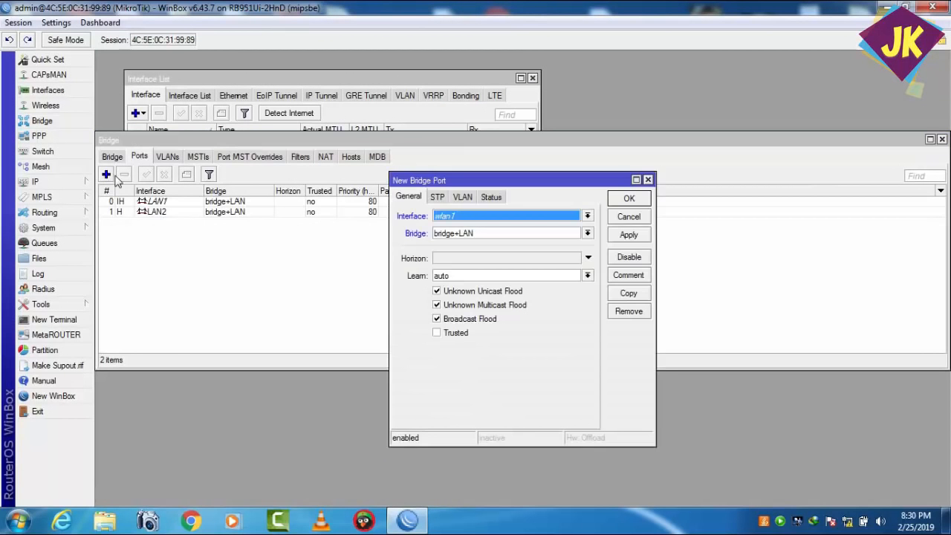
{"action": "left_click", "coordinate": [586, 215]}
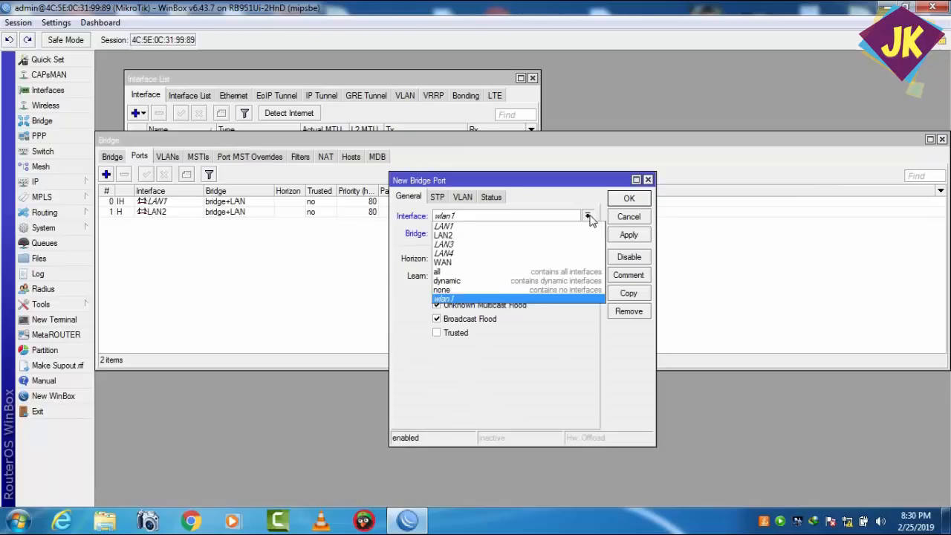
{"action": "left_click", "coordinate": [546, 245]}
{"action": "left_click", "coordinate": [639, 235]}
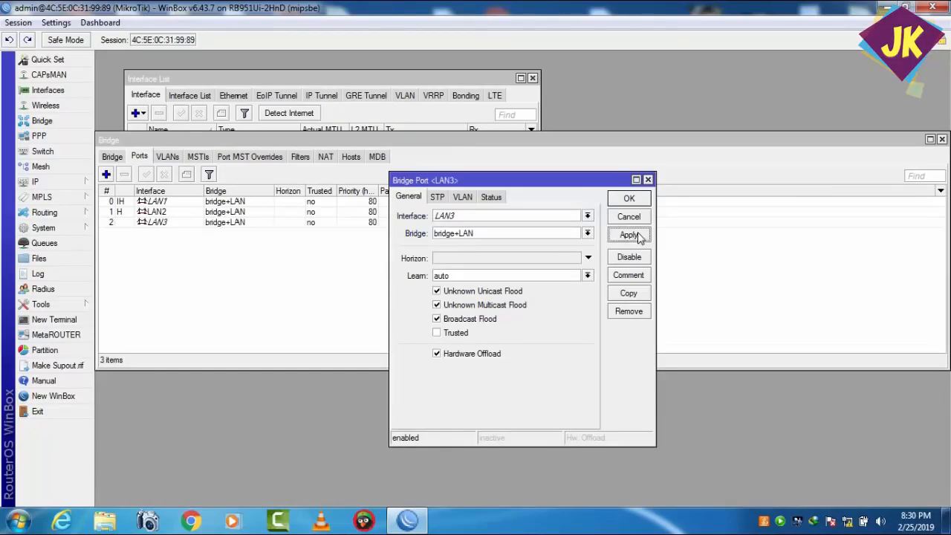
{"action": "left_click", "coordinate": [629, 198]}
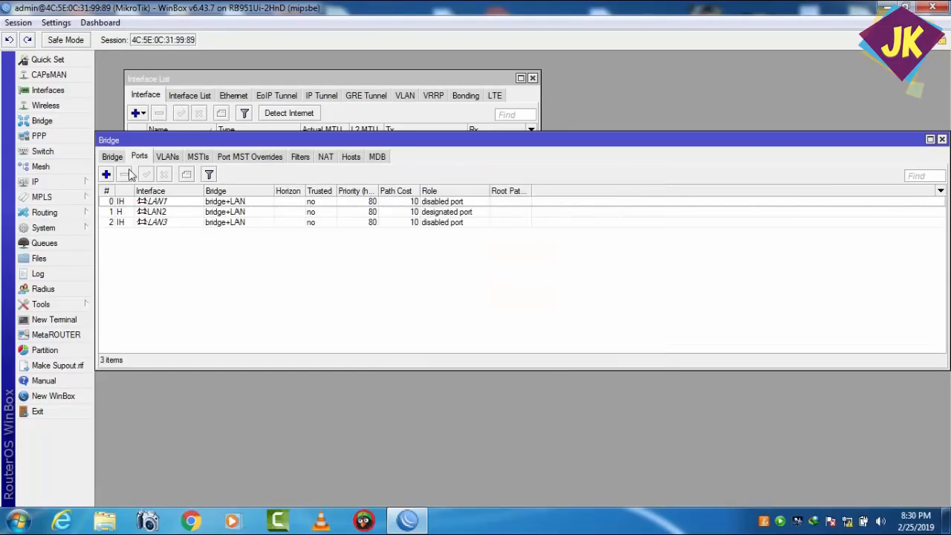
Add the LAN4 interface as a port of bridge+LAN and uncover the interface list behind the bridge window.
{"action": "left_click", "coordinate": [106, 174]}
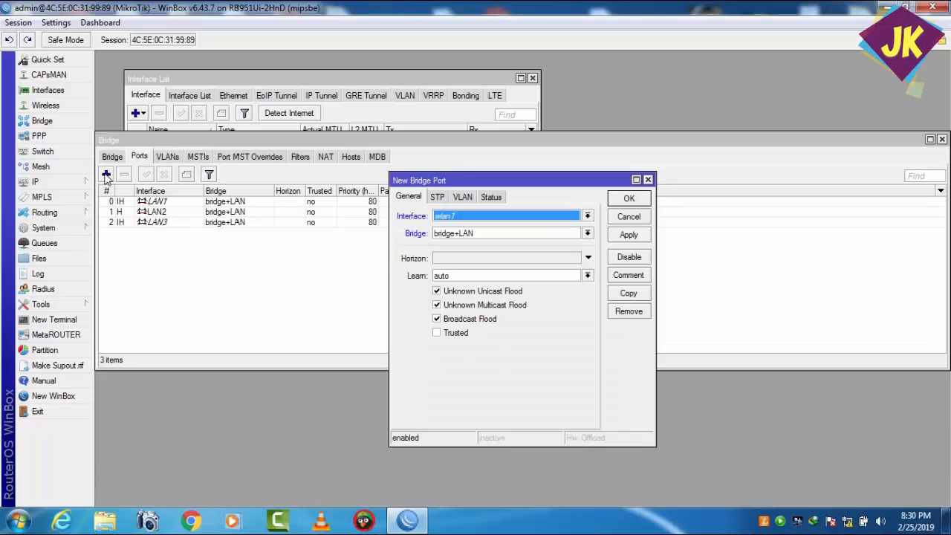
{"action": "left_click", "coordinate": [576, 219]}
{"action": "left_click", "coordinate": [532, 254]}
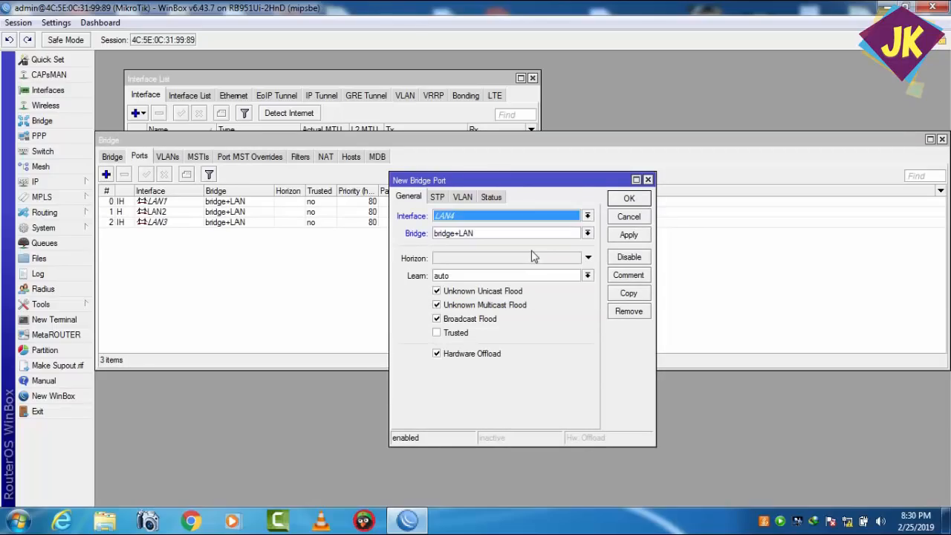
{"action": "left_click", "coordinate": [628, 234]}
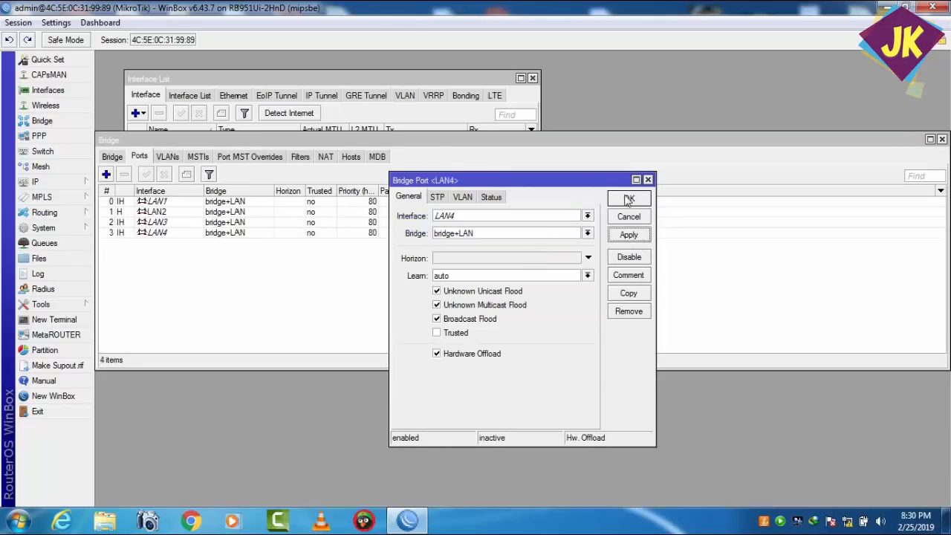
{"action": "left_click", "coordinate": [628, 199]}
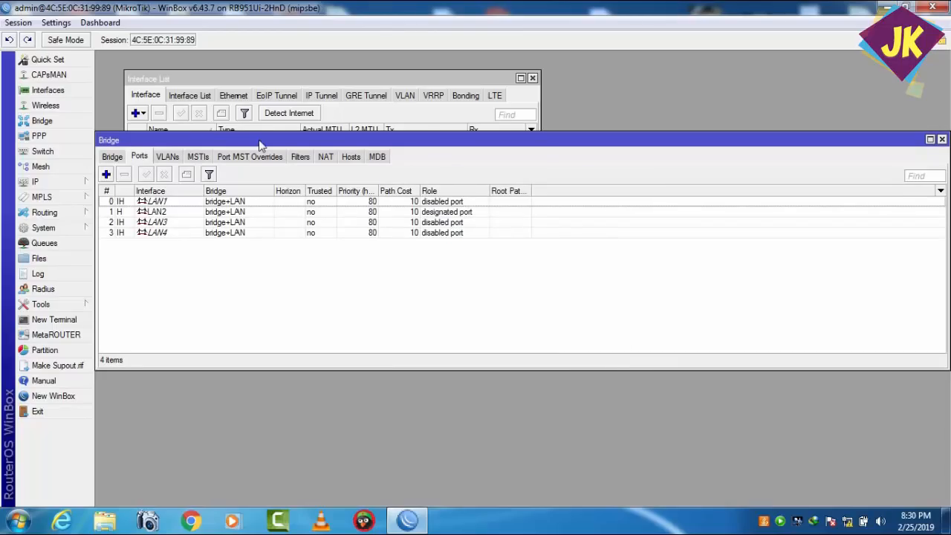
{"action": "left_click_drag", "start_coordinate": [260, 145], "coordinate": [285, 238]}
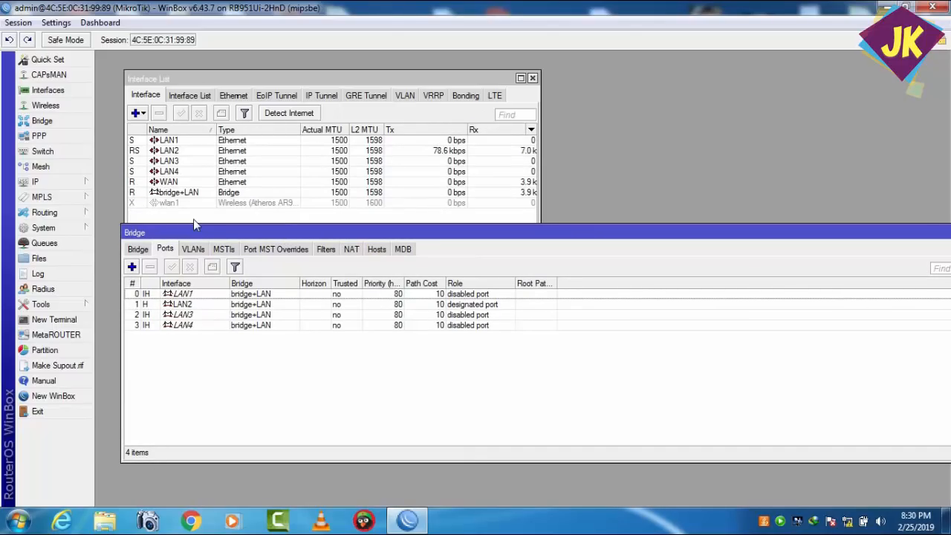
Assign the IP address 192.168.90.1/24 to the bridge+LAN interface.
{"action": "left_click", "coordinate": [74, 182]}
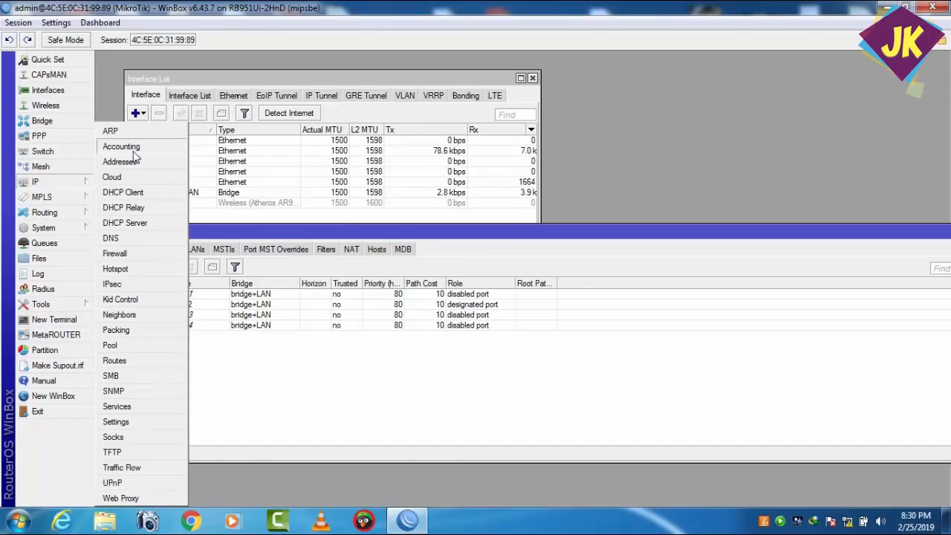
{"action": "left_click", "coordinate": [133, 163]}
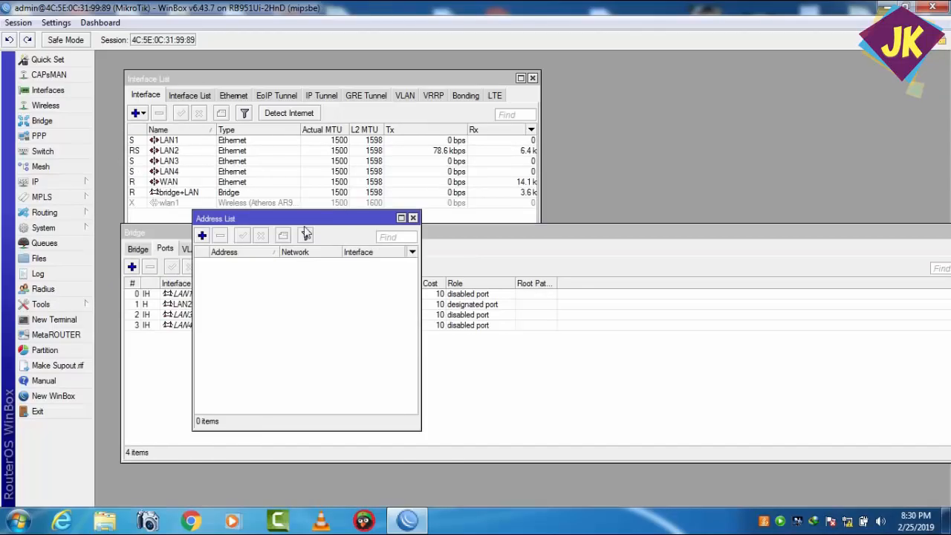
{"action": "left_click", "coordinate": [201, 235]}
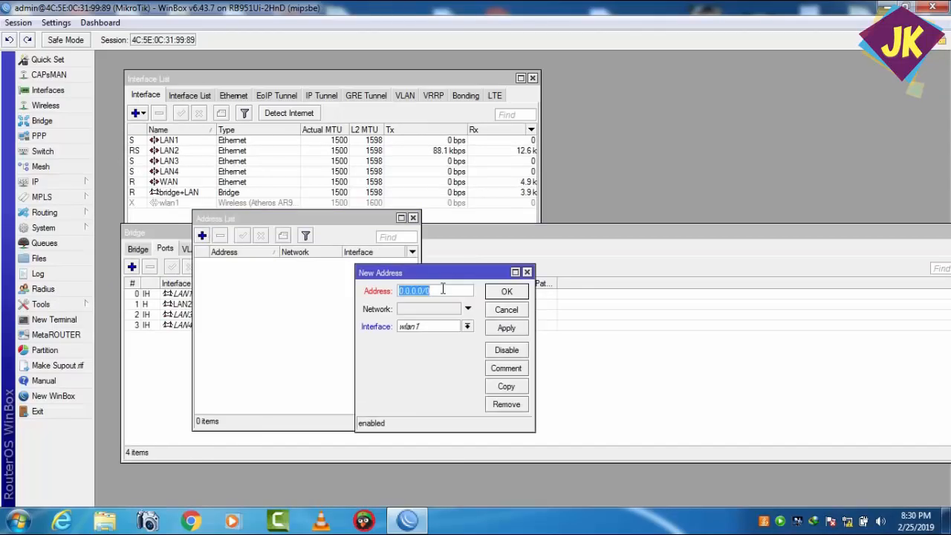
{"action": "type", "text": "192"}
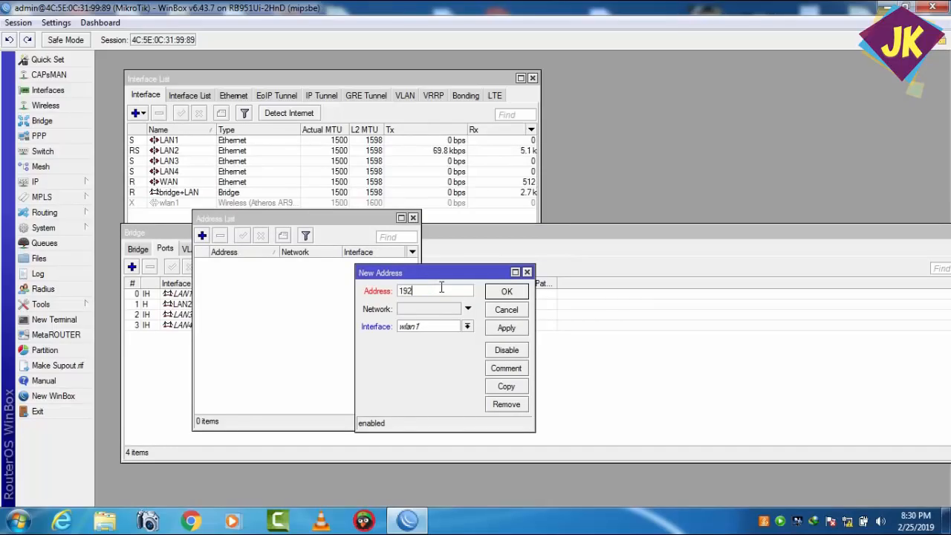
{"action": "type", "text": ".168"}
{"action": "key", "text": "BackSpace"}
{"action": "type", "text": "90"}
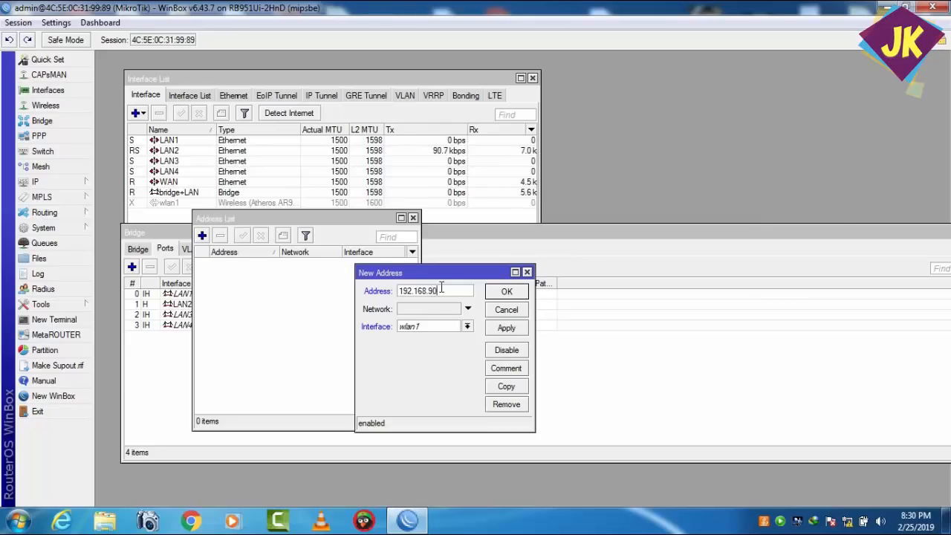
{"action": "type", "text": ".1/24"}
{"action": "left_click", "coordinate": [467, 327]}
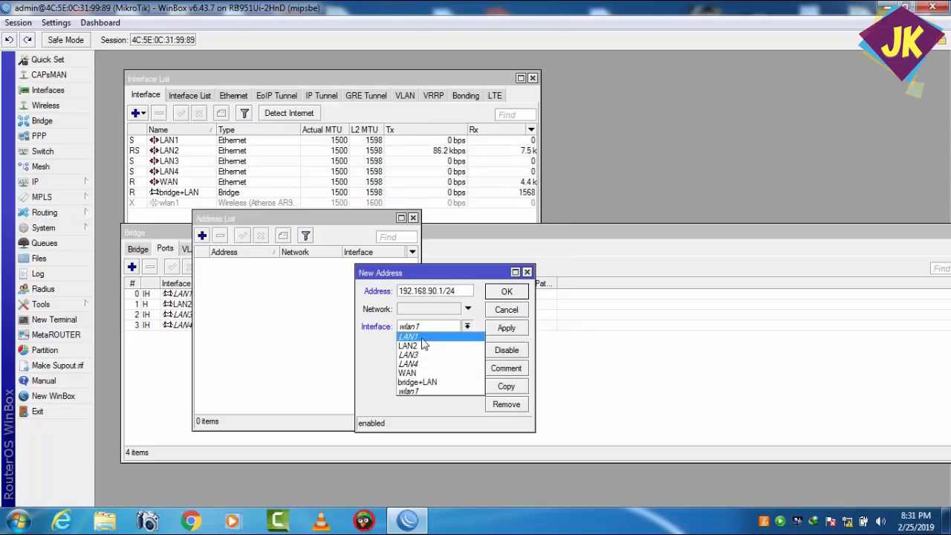
{"action": "left_click", "coordinate": [425, 383]}
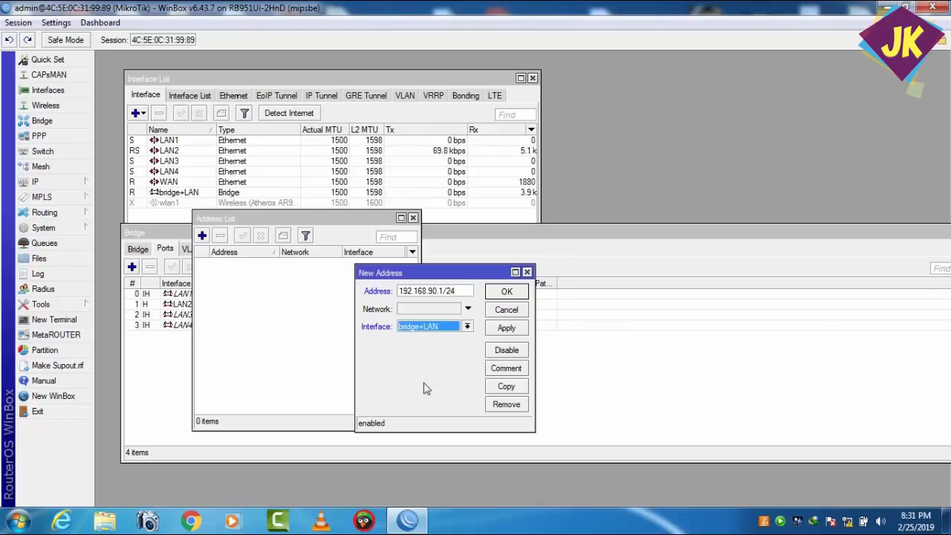
{"action": "left_click", "coordinate": [505, 328]}
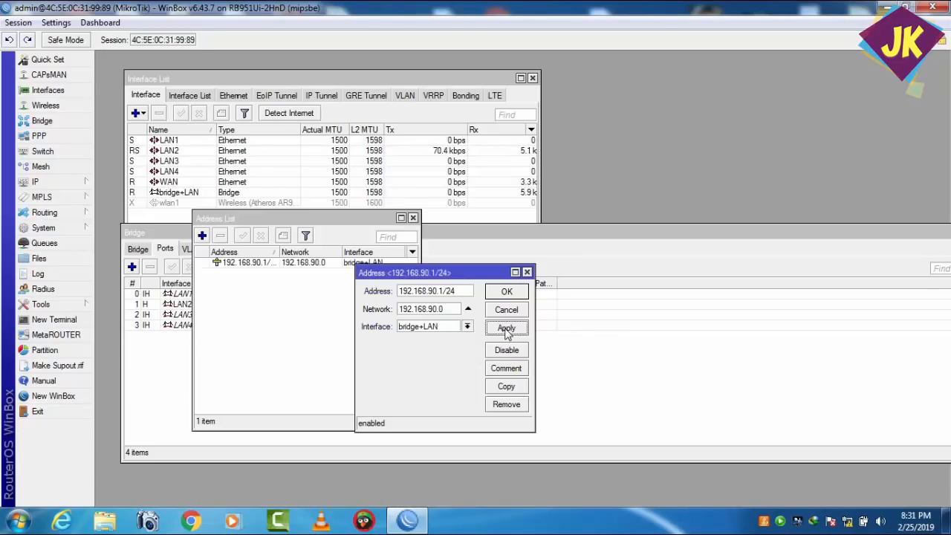
{"action": "left_click", "coordinate": [506, 294]}
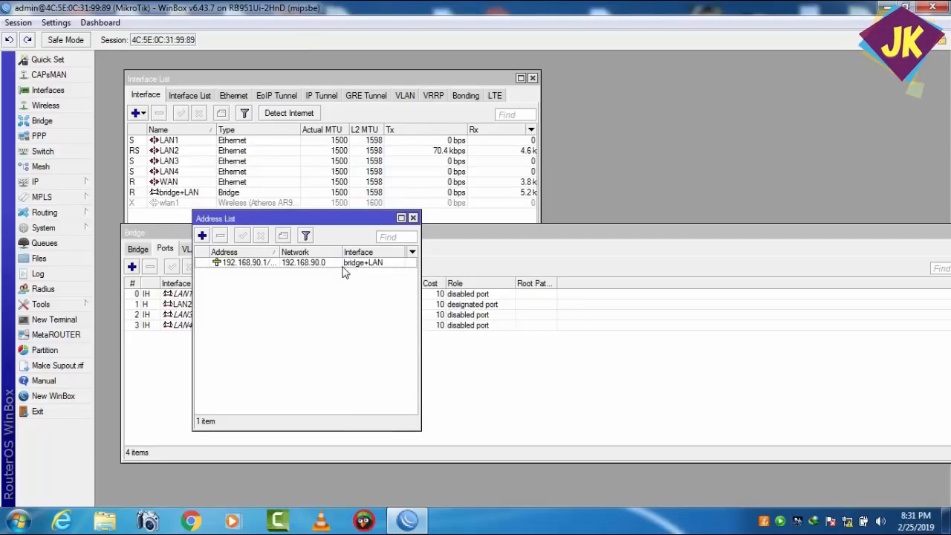
Create a DHCP client on the WAN interface with peer DNS, peer NTP and the default route enabled, then close the client list.
{"action": "left_click", "coordinate": [88, 183]}
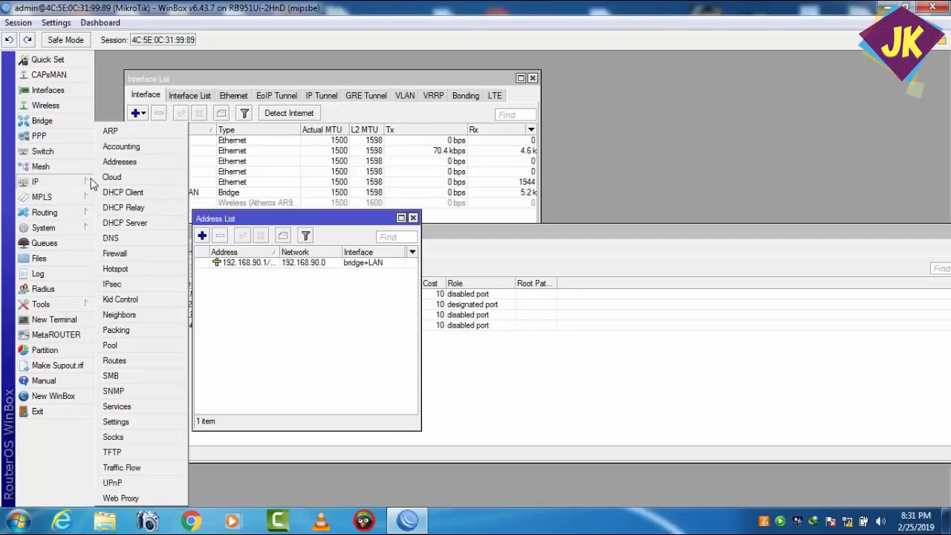
{"action": "left_click", "coordinate": [134, 194]}
{"action": "left_click", "coordinate": [294, 299]}
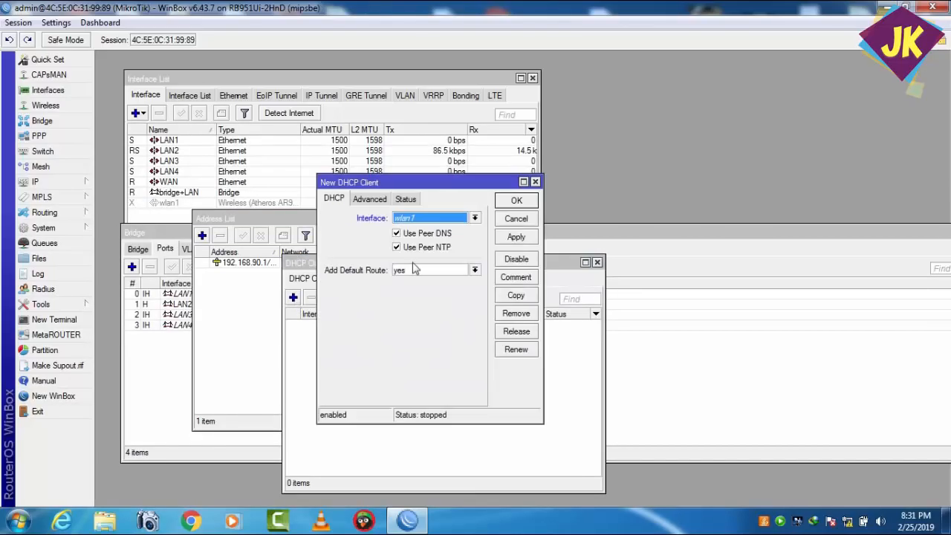
{"action": "left_click", "coordinate": [475, 217]}
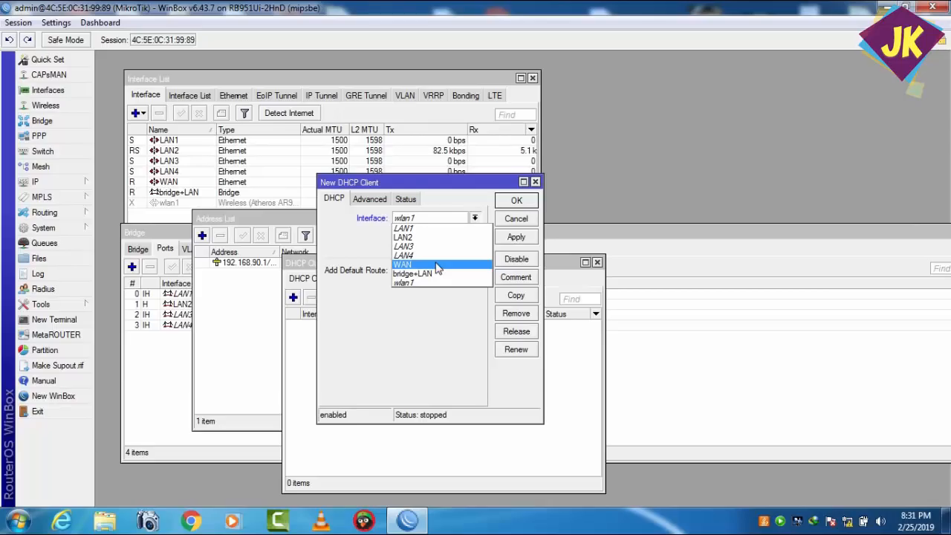
{"action": "left_click", "coordinate": [436, 265]}
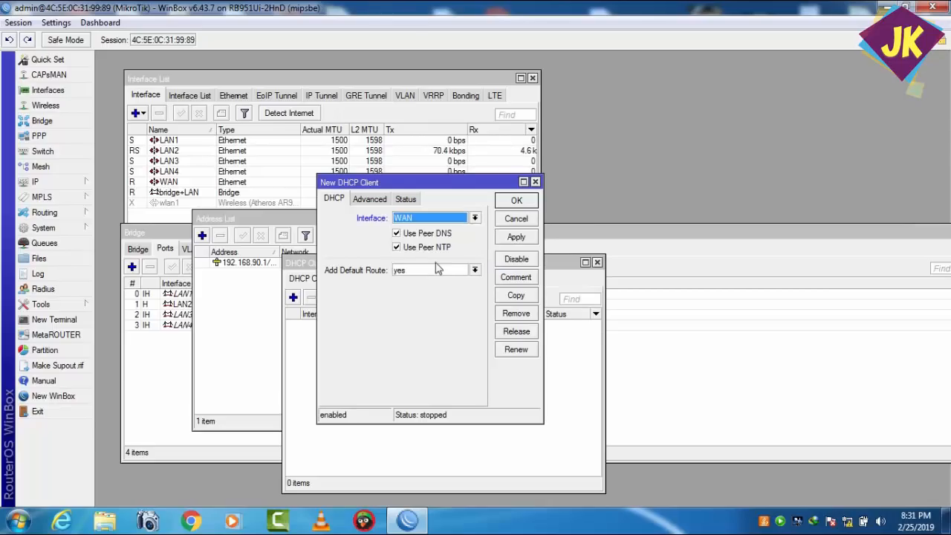
{"action": "left_click", "coordinate": [515, 236]}
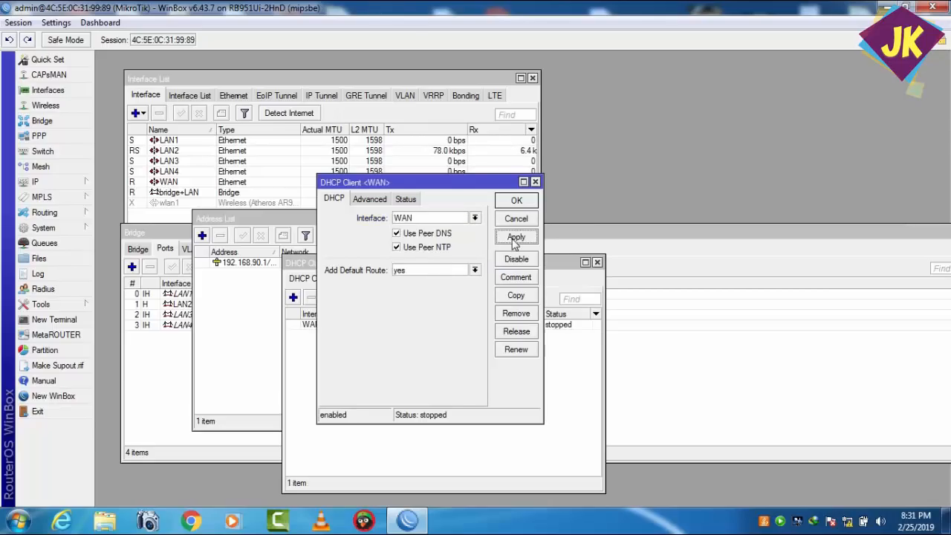
{"action": "left_click", "coordinate": [514, 201]}
{"action": "left_click_drag", "start_coordinate": [424, 265], "coordinate": [529, 280]}
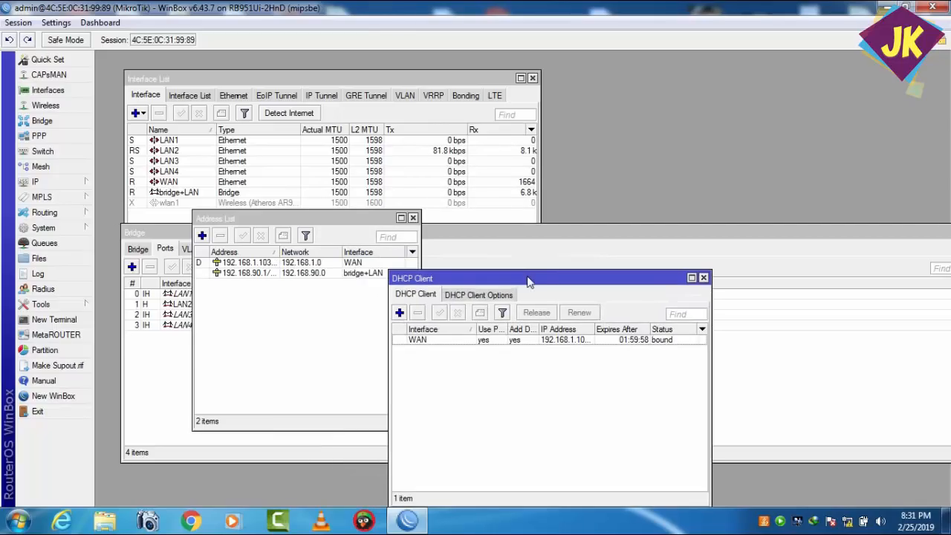
{"action": "left_click", "coordinate": [704, 278]}
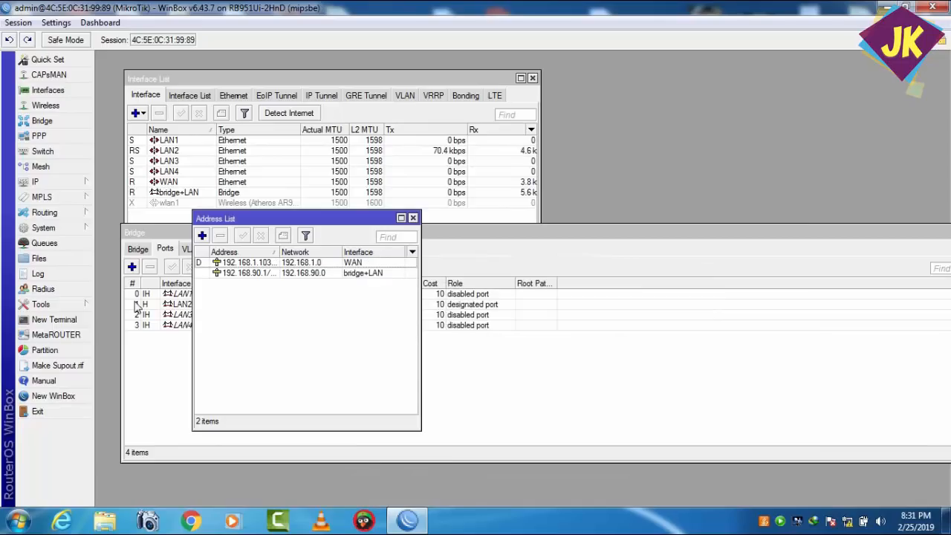
Test the router's internet connection by pinging google.com from a new terminal, and close the terminal.
{"action": "left_click", "coordinate": [53, 320]}
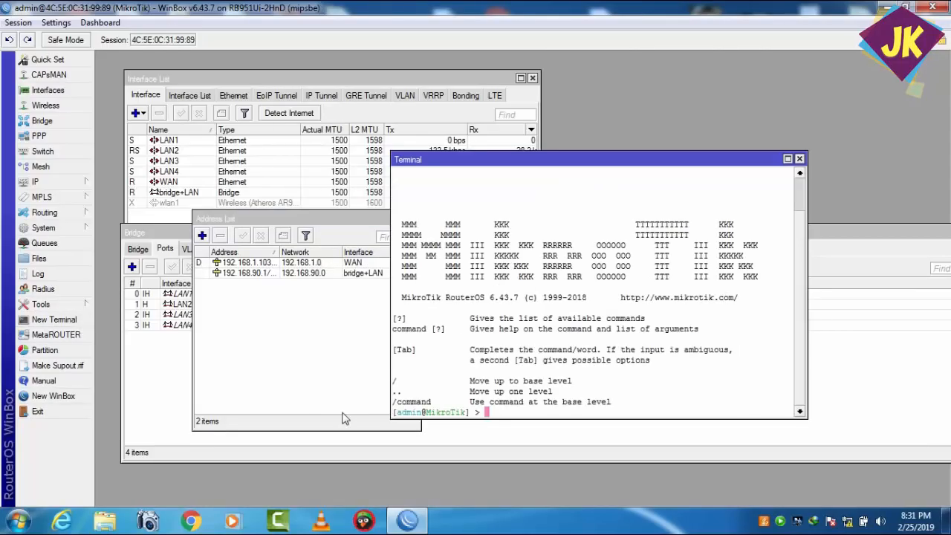
{"action": "type", "text": "pin"}
{"action": "key", "text": "BackSpace"}
{"action": "key", "text": "BackSpace"}
{"action": "key", "text": "BackSpace"}
{"action": "key", "text": "BackSpace"}
{"action": "type", "text": "ping googl"}
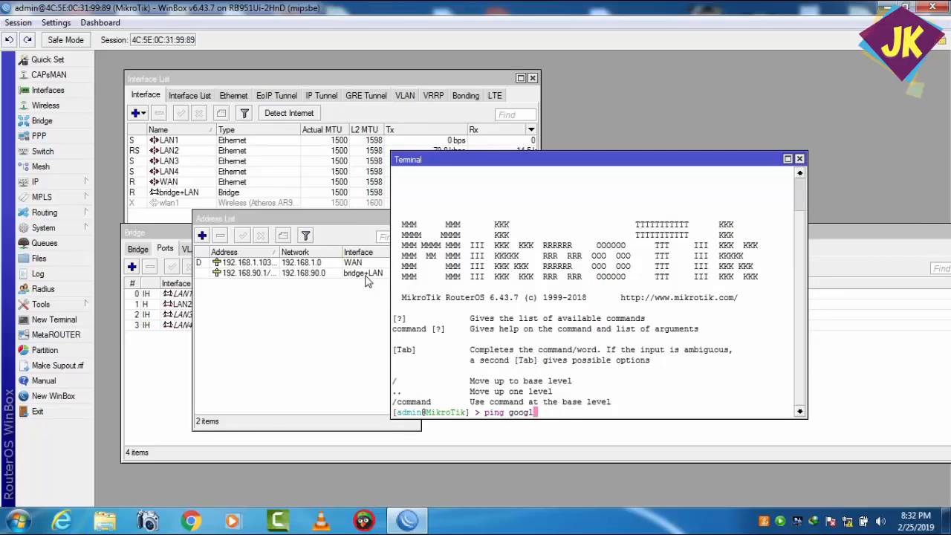
{"action": "type", "text": "e.com"}
{"action": "key", "text": "Return"}
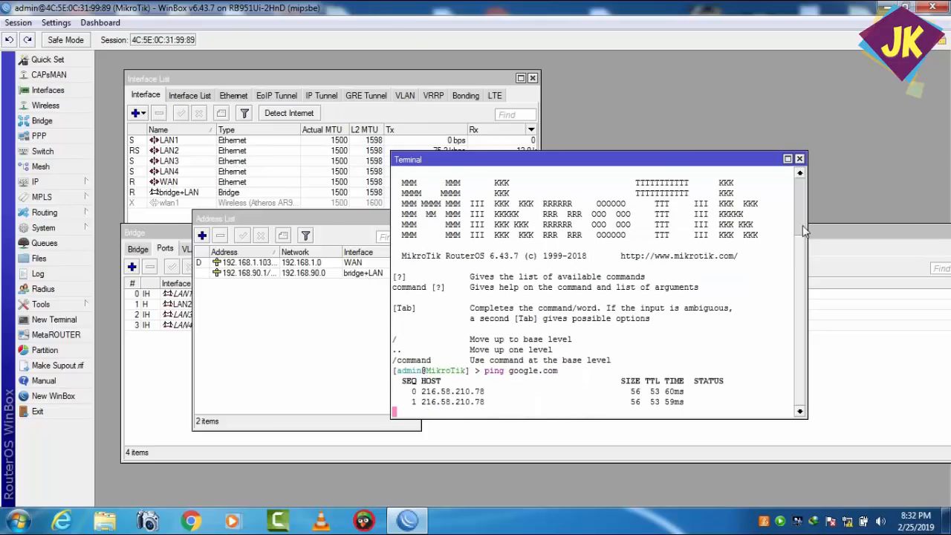
{"action": "left_click", "coordinate": [799, 159]}
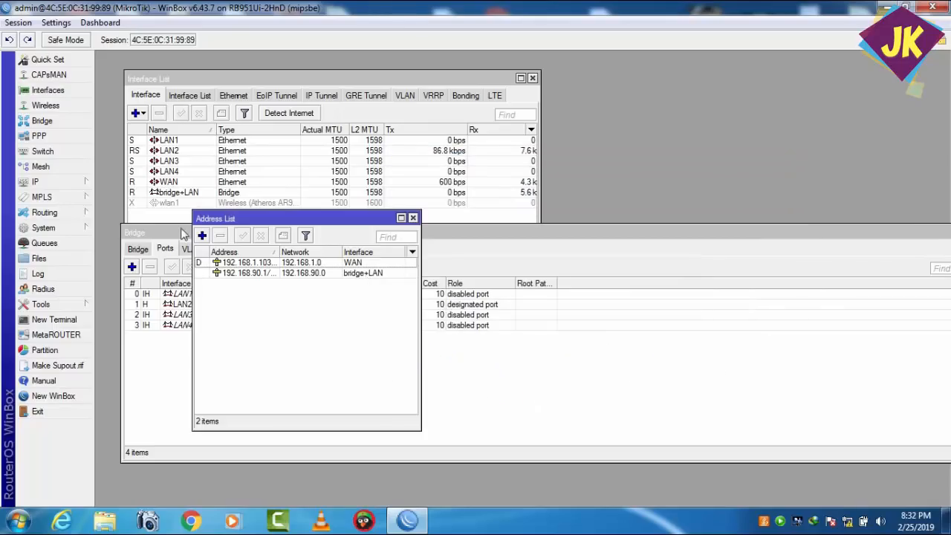
Try to start the DHCP server setup wizard on the bridge+LAN interface.
{"action": "left_click", "coordinate": [61, 183]}
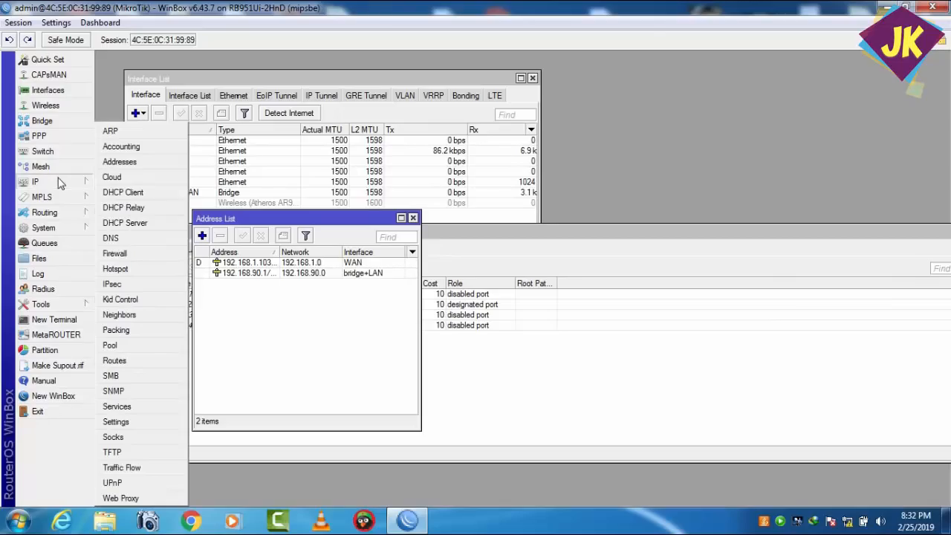
{"action": "left_click", "coordinate": [121, 224]}
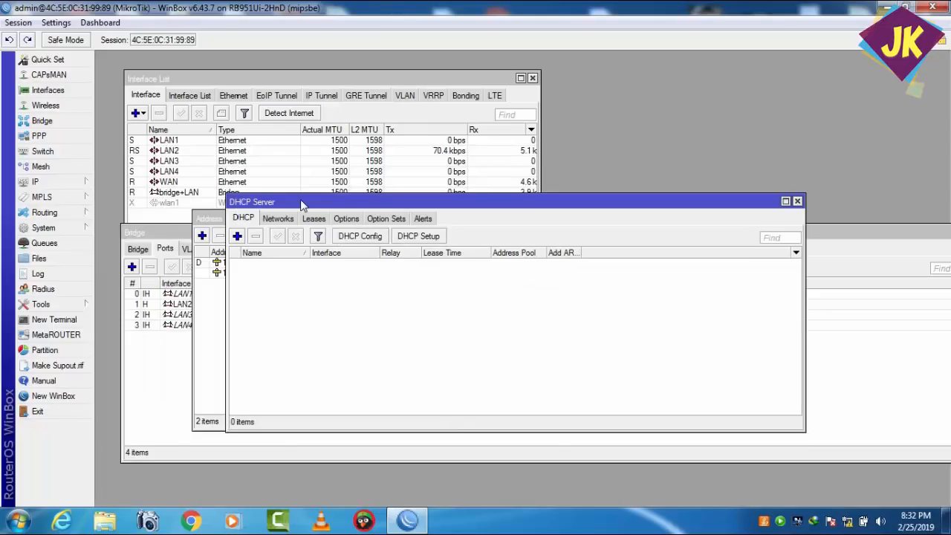
{"action": "left_click_drag", "start_coordinate": [302, 204], "coordinate": [295, 230]}
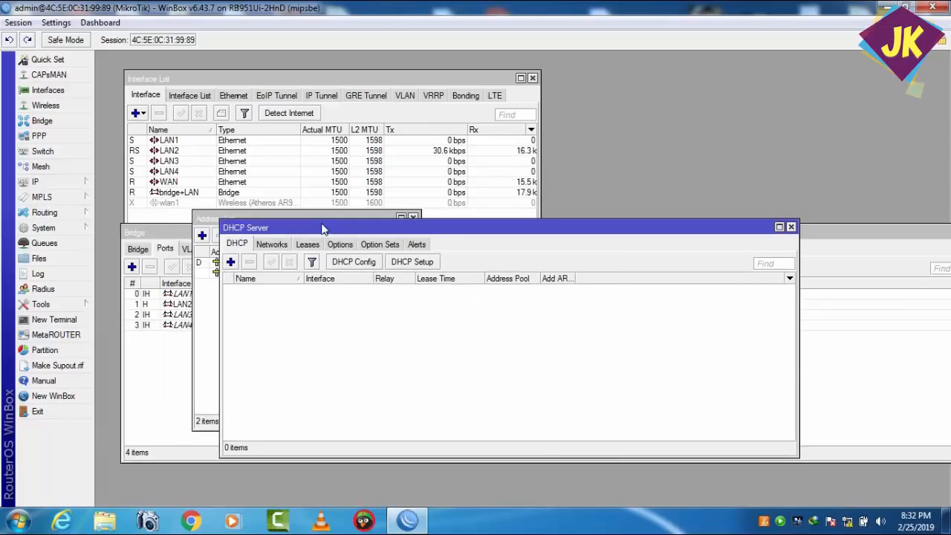
{"action": "left_click", "coordinate": [412, 262]}
{"action": "left_click", "coordinate": [604, 274]}
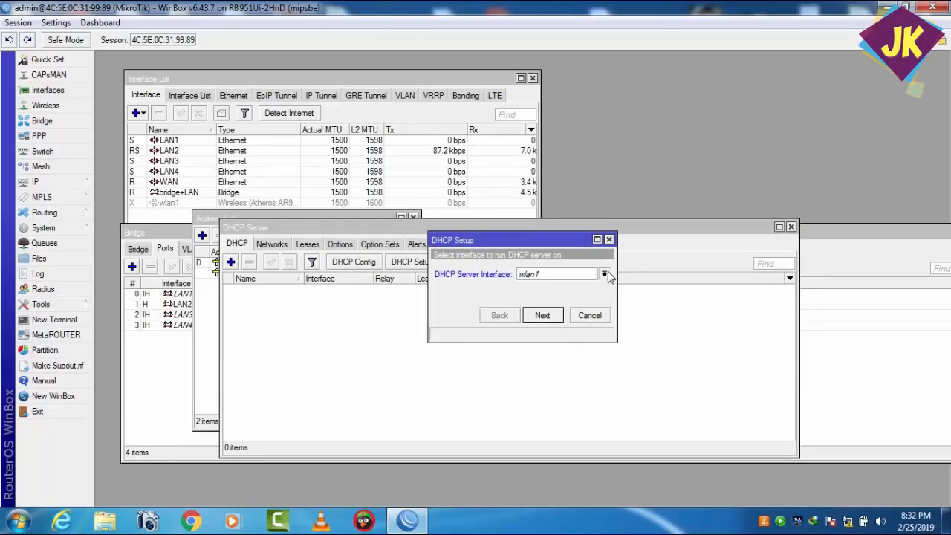
{"action": "left_click", "coordinate": [604, 274]}
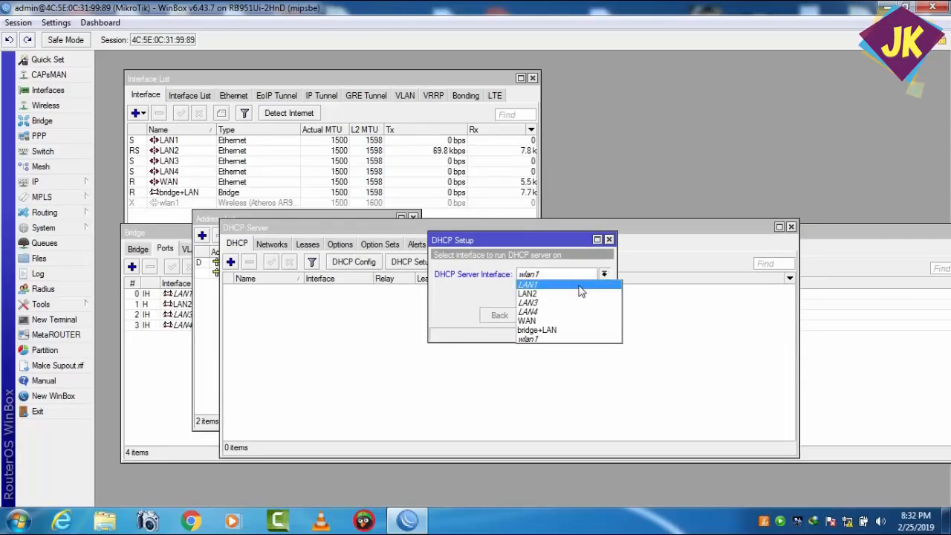
{"action": "left_click", "coordinate": [556, 331]}
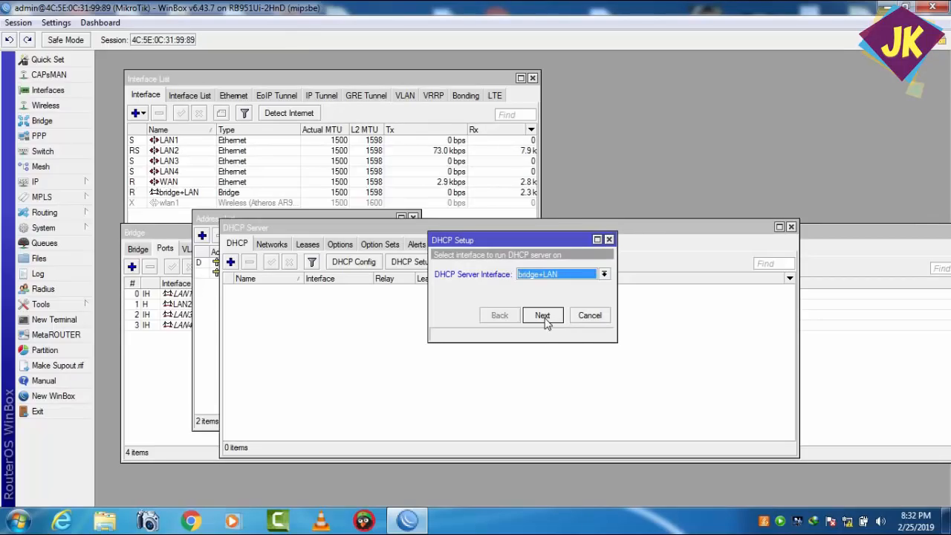
{"action": "left_click", "coordinate": [604, 274]}
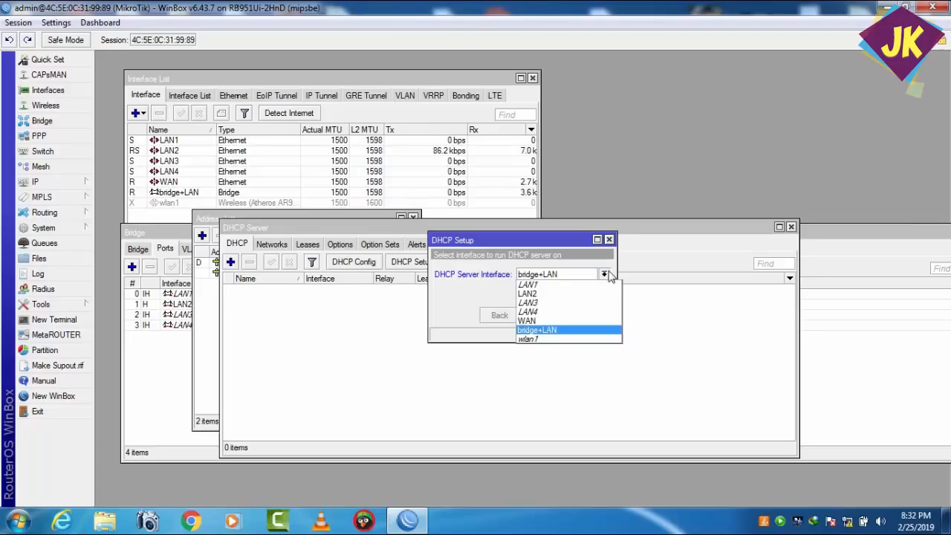
{"action": "left_click", "coordinate": [551, 332]}
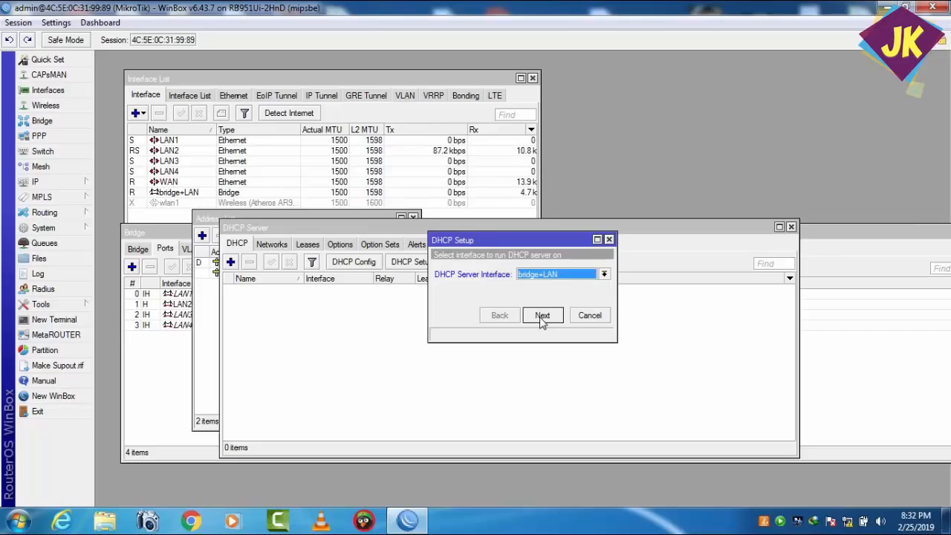
{"action": "left_click", "coordinate": [605, 274]}
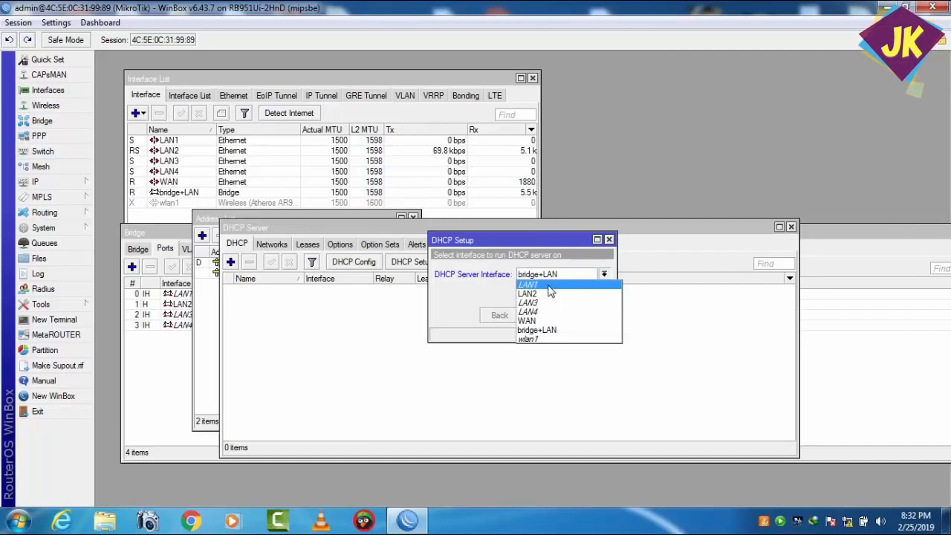
{"action": "left_click", "coordinate": [605, 275]}
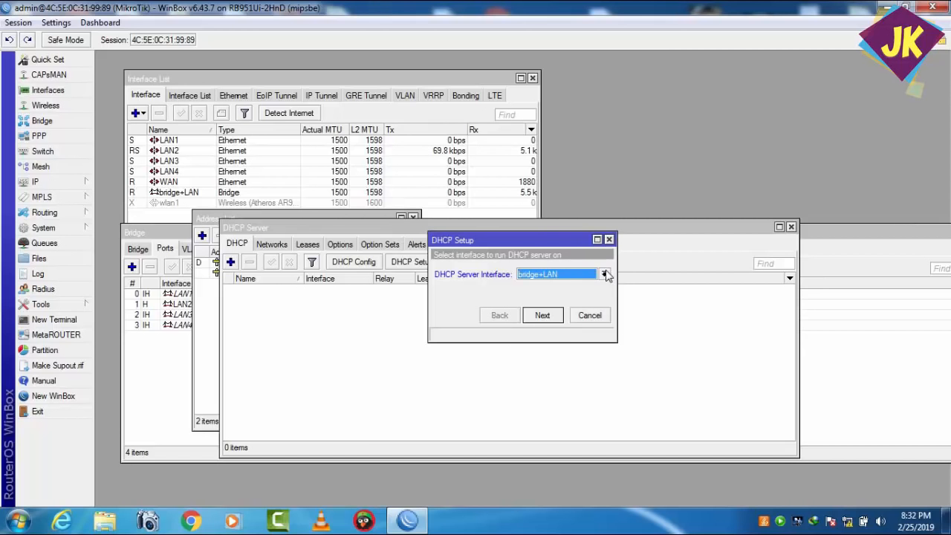
{"action": "left_click", "coordinate": [544, 316]}
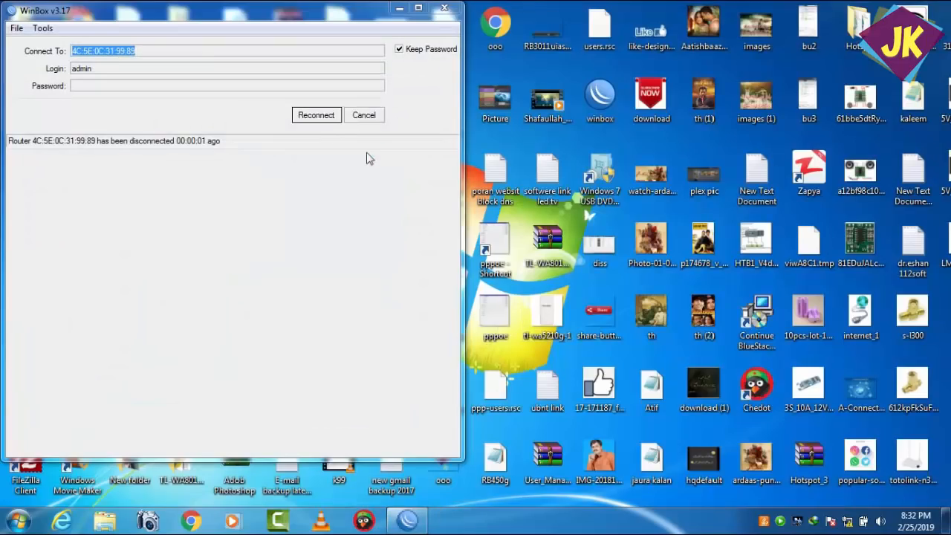
Reconnect to the disconnected MikroTik router by selecting it in the refreshed neighbor list, and dismiss the Routerboard information.
{"action": "left_click", "coordinate": [327, 119]}
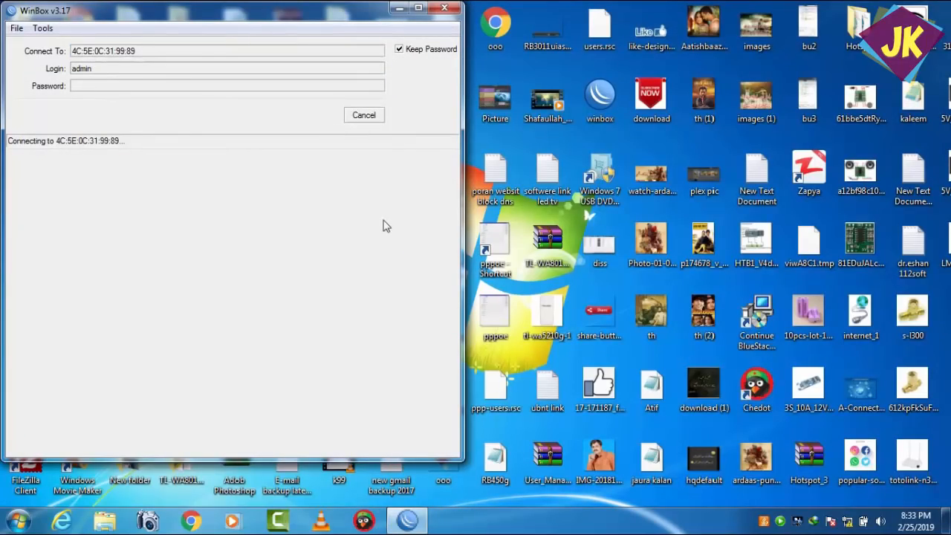
{"action": "left_click", "coordinate": [375, 118]}
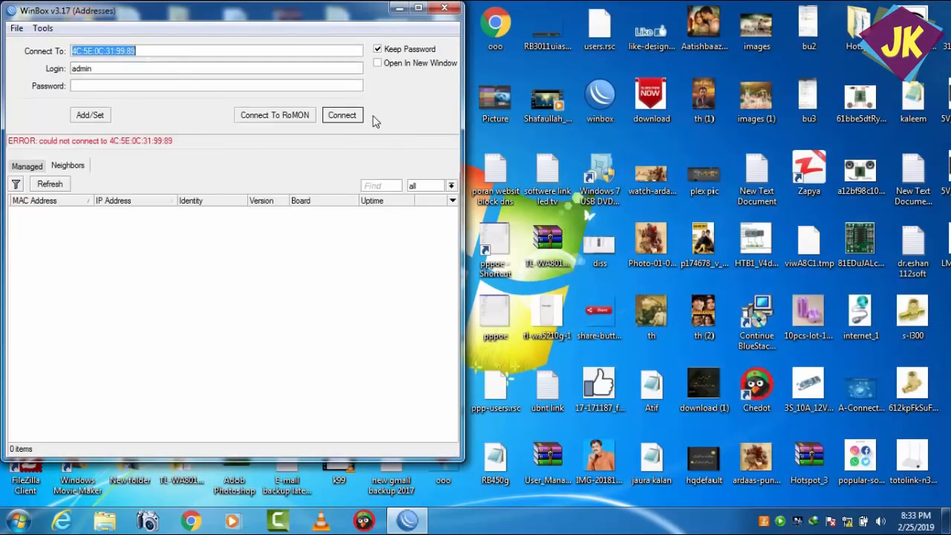
{"action": "left_click", "coordinate": [61, 185]}
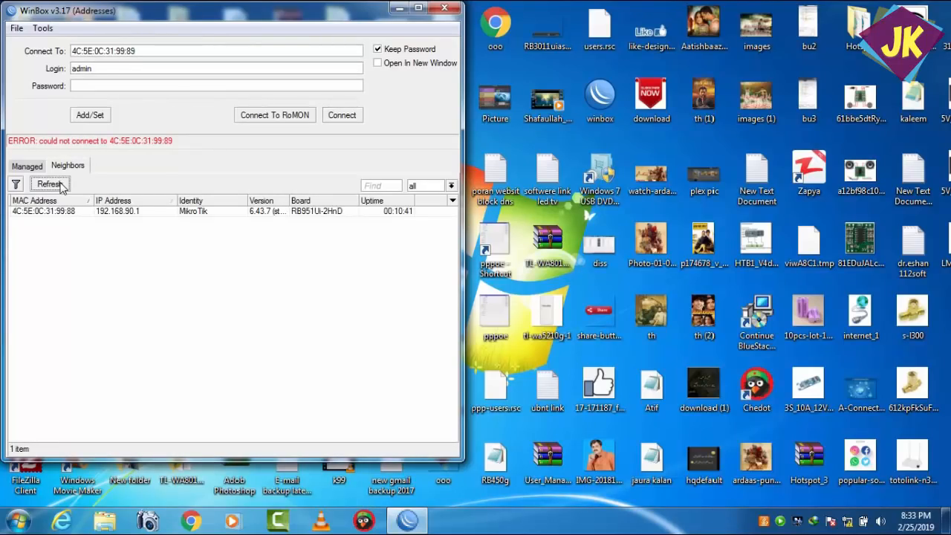
{"action": "left_click", "coordinate": [61, 185]}
{"action": "left_click", "coordinate": [52, 184]}
{"action": "left_click", "coordinate": [56, 213]}
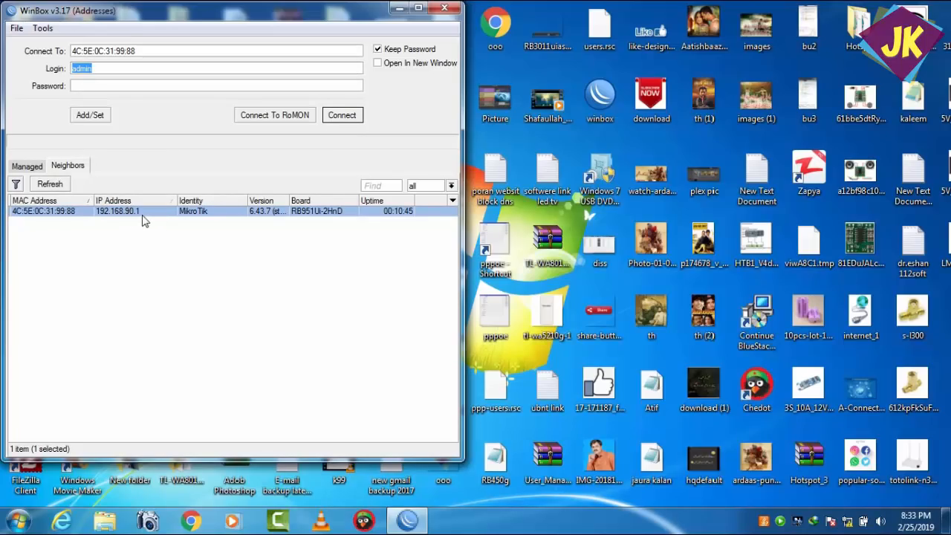
{"action": "left_click", "coordinate": [358, 117]}
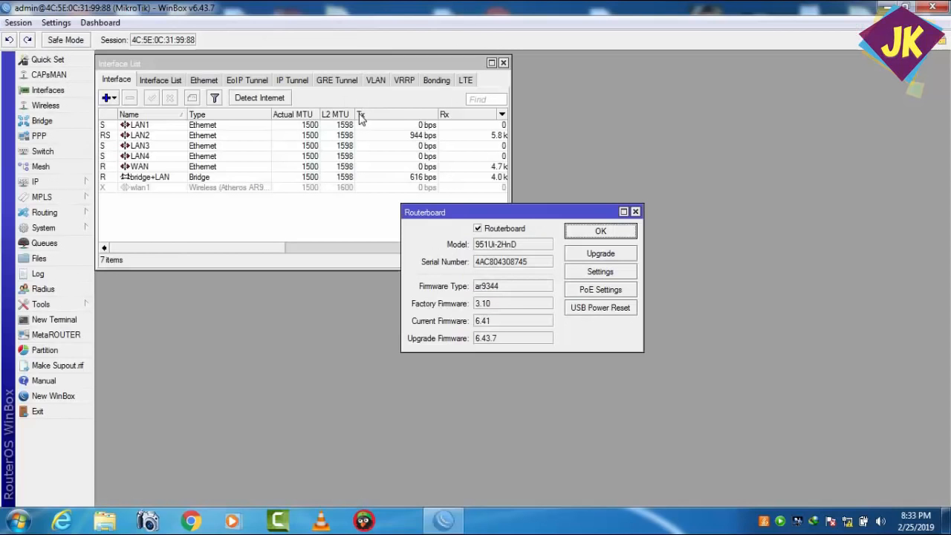
{"action": "left_click", "coordinate": [635, 212]}
Open the DHCP server settings and examine the existing leases.
{"action": "left_click", "coordinate": [83, 186]}
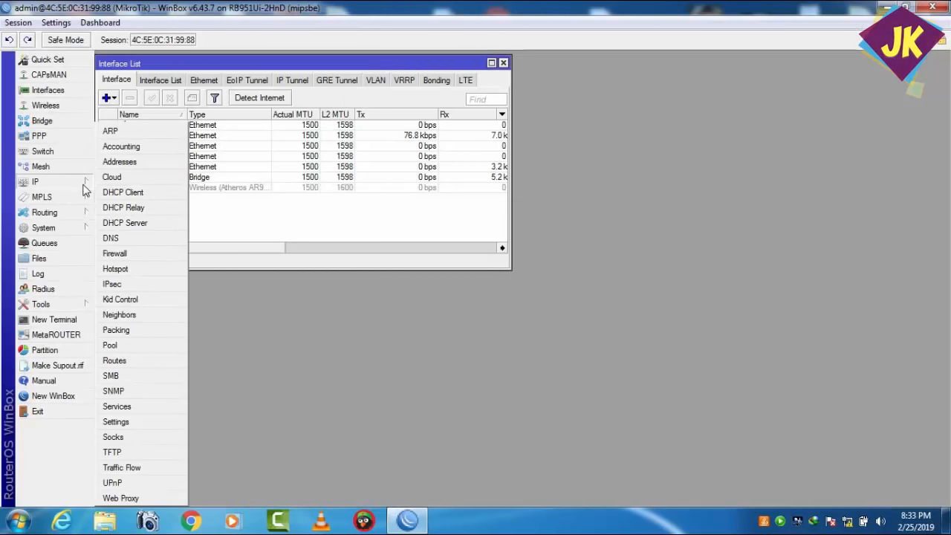
{"action": "left_click", "coordinate": [126, 224]}
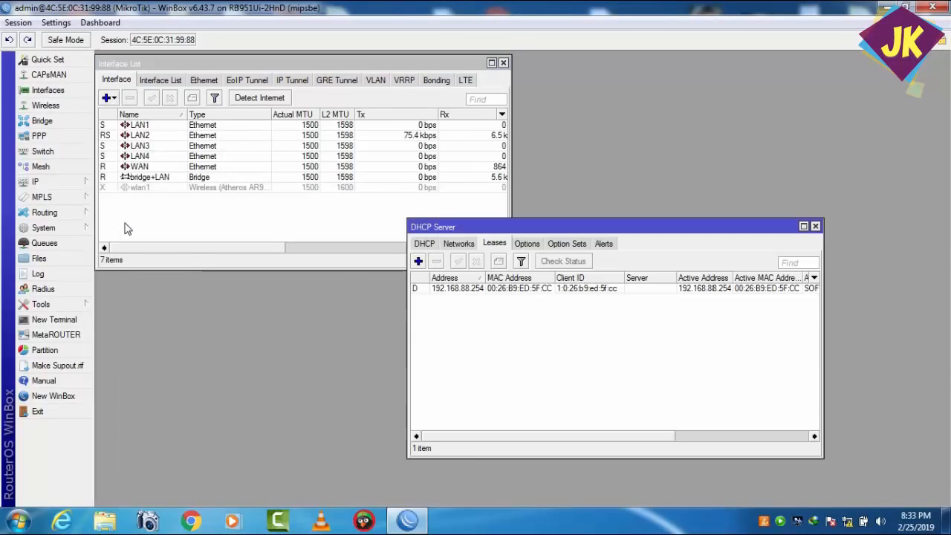
{"action": "left_click", "coordinate": [435, 245]}
{"action": "left_click", "coordinate": [494, 244]}
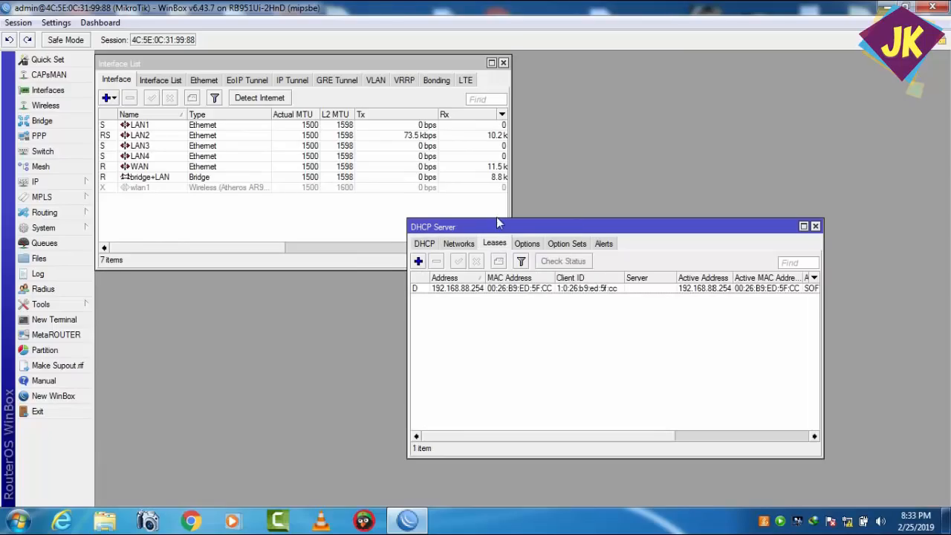
{"action": "left_click_drag", "start_coordinate": [498, 223], "coordinate": [430, 225]}
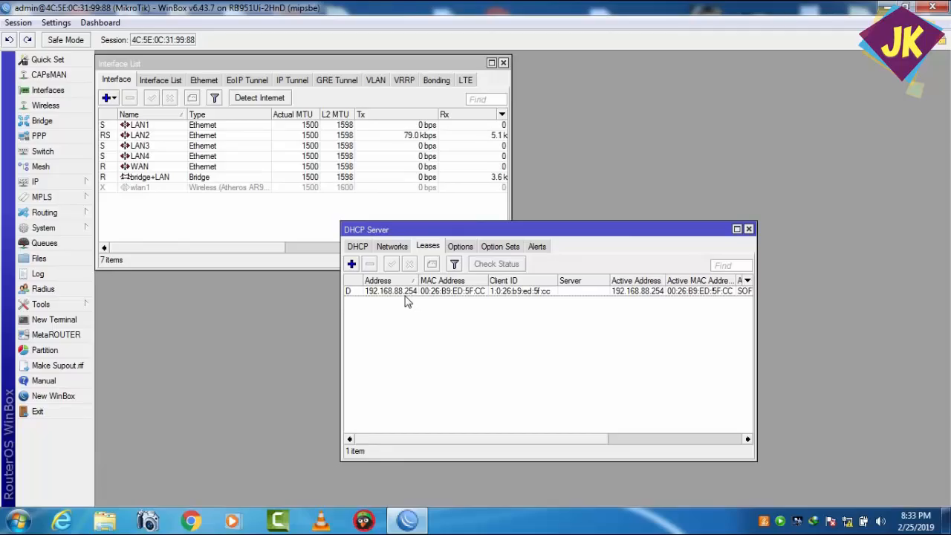
Start the DHCP server setup on the bridge+LAN interface and accept 192.168.90.0/24 as the DHCP address space.
{"action": "left_click", "coordinate": [361, 248]}
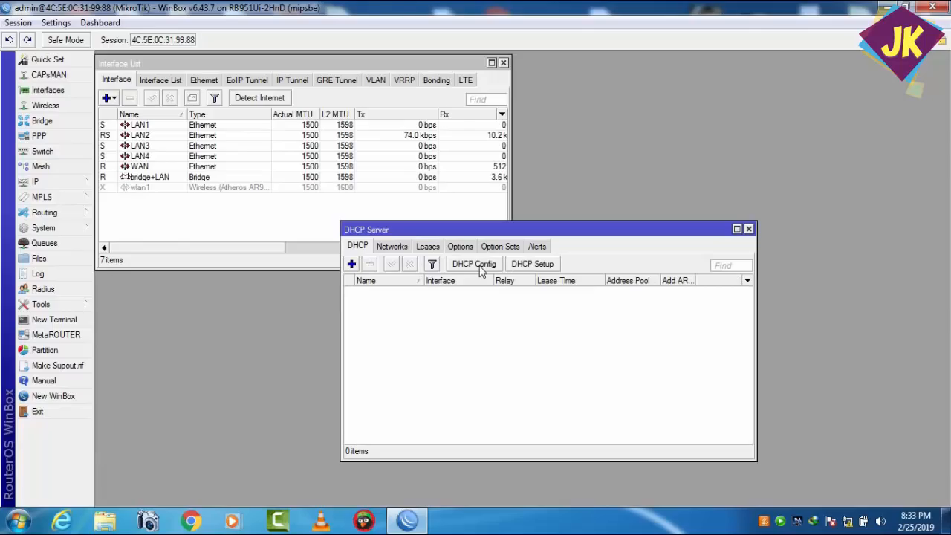
{"action": "left_click", "coordinate": [542, 266]}
{"action": "left_click", "coordinate": [525, 271]}
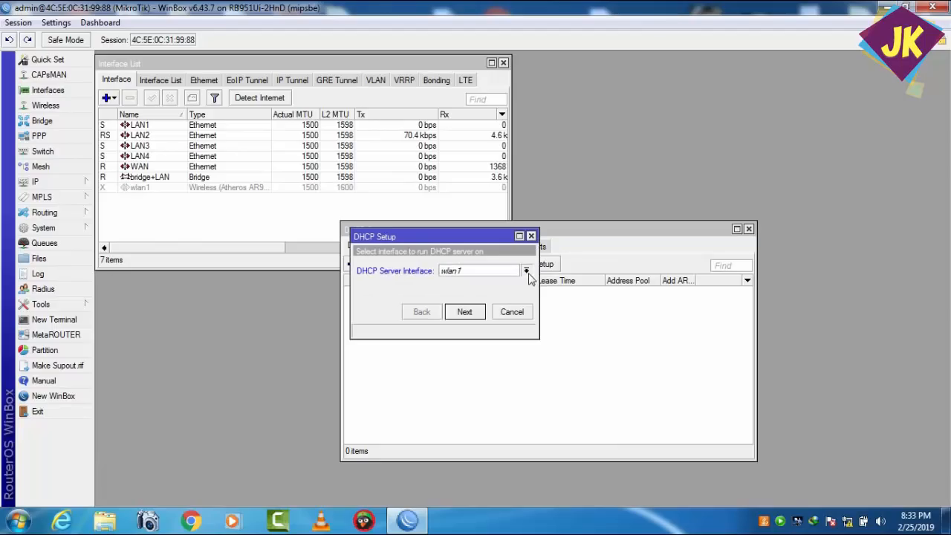
{"action": "left_click", "coordinate": [486, 329]}
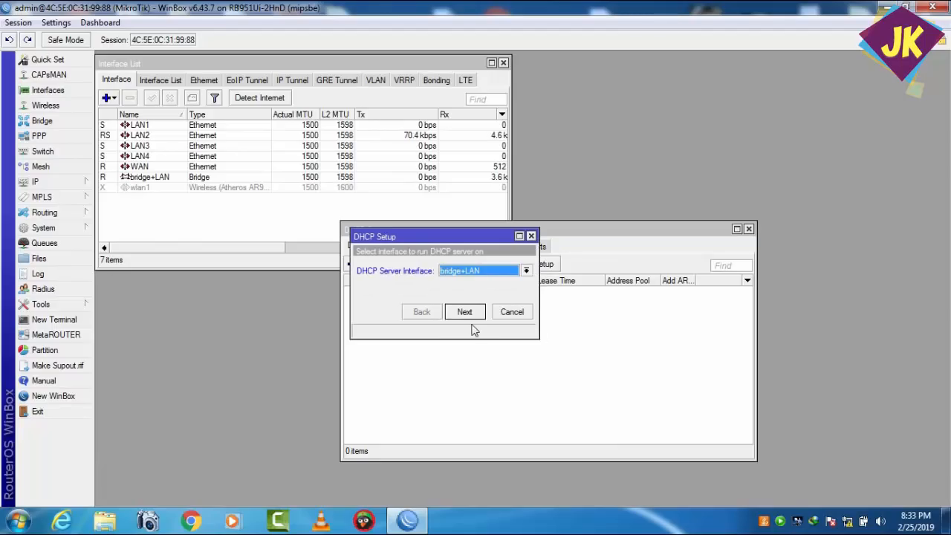
{"action": "left_click", "coordinate": [466, 313]}
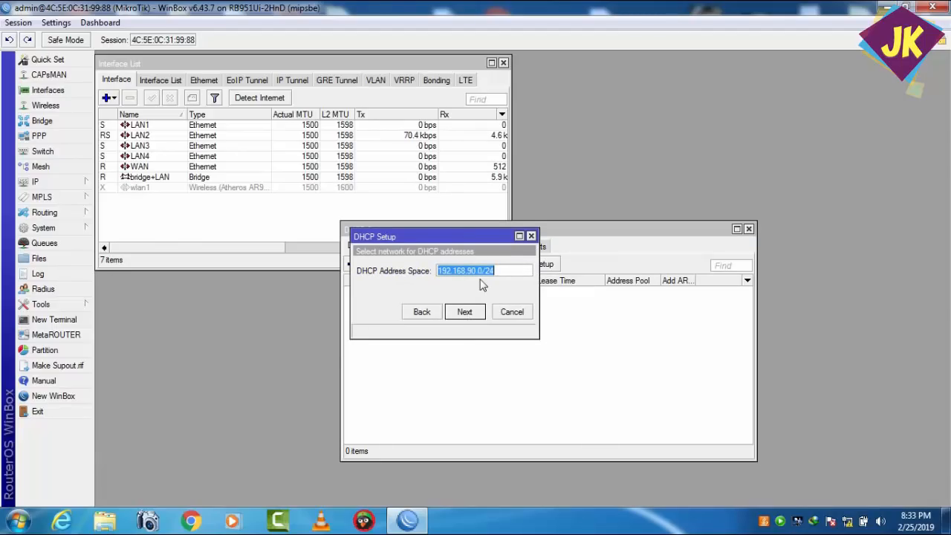
{"action": "left_click", "coordinate": [466, 317]}
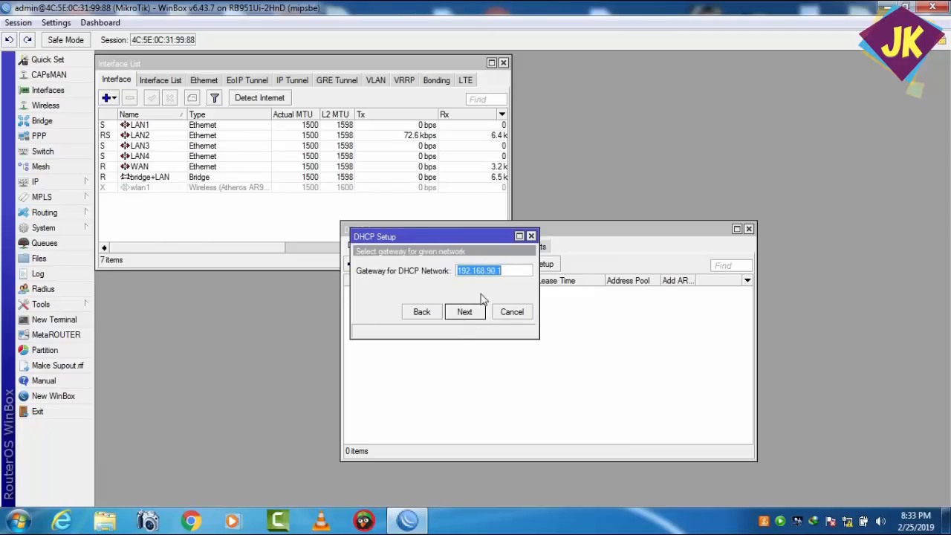
{"action": "left_click", "coordinate": [424, 311]}
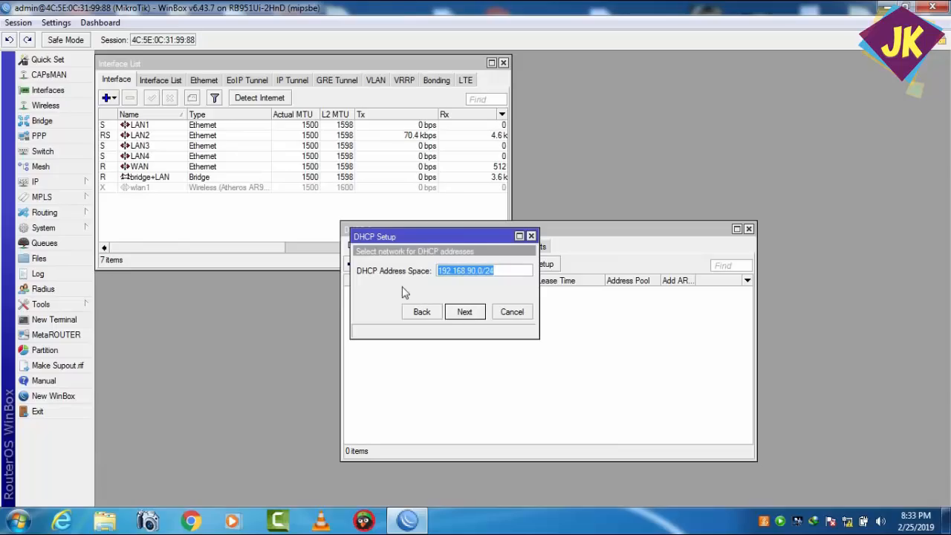
{"action": "left_click", "coordinate": [464, 312]}
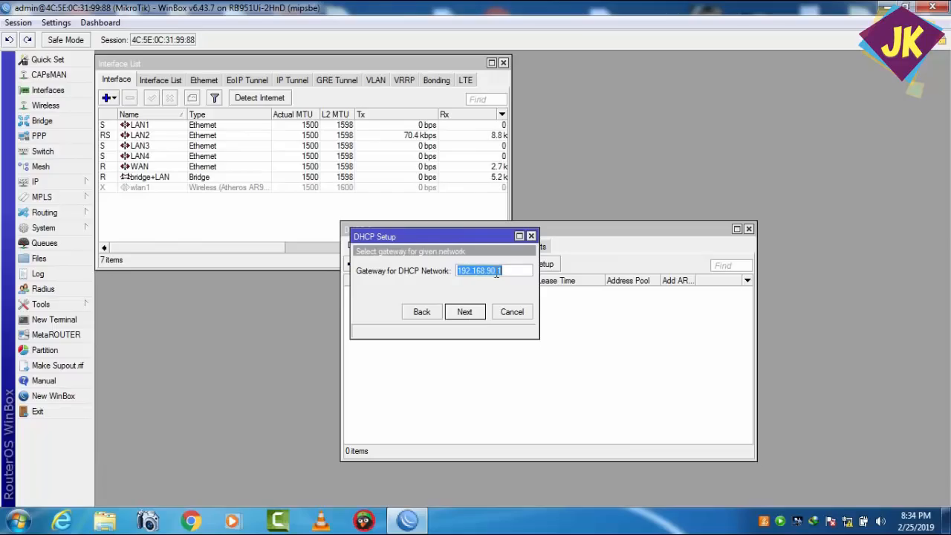
Complete the DHCP setup with gateway 192.168.90.1, address pool 192.168.90.2-192.168.90.254, DNS server 192.168.1.1 and lease time 00:10:00.
{"action": "left_click", "coordinate": [465, 314]}
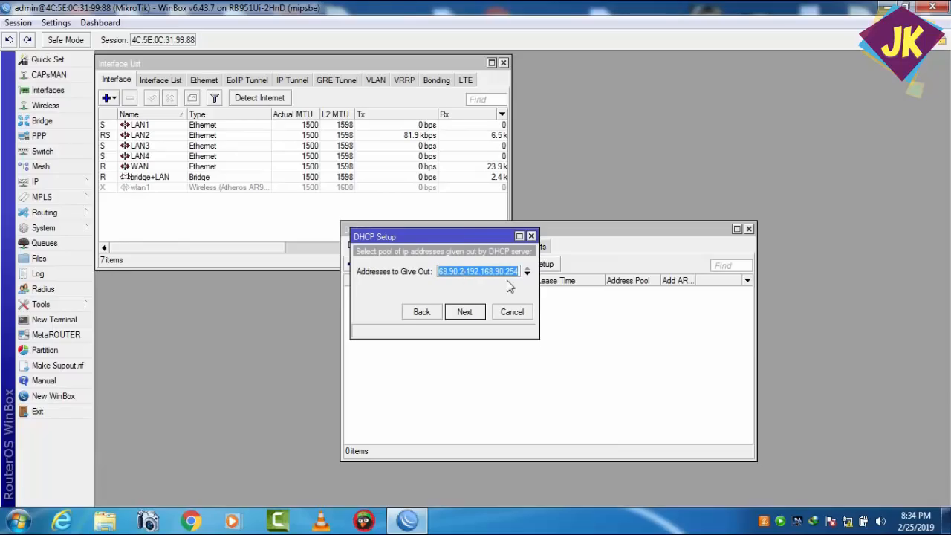
{"action": "left_click", "coordinate": [467, 313]}
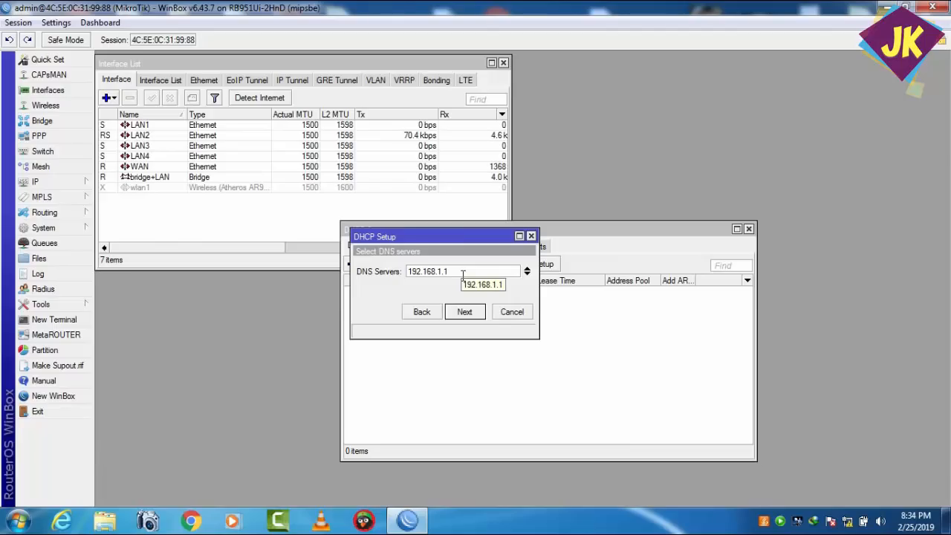
{"action": "left_click", "coordinate": [470, 315]}
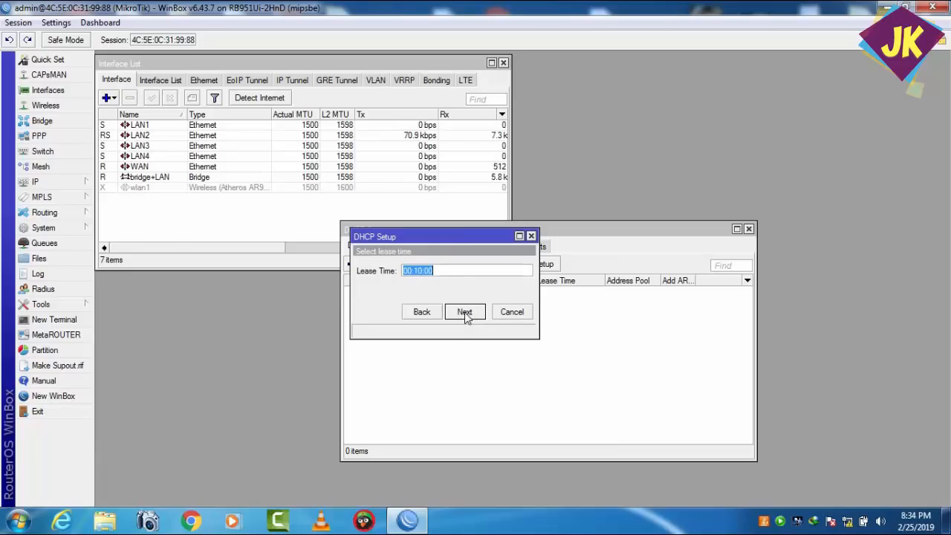
{"action": "left_click", "coordinate": [464, 313]}
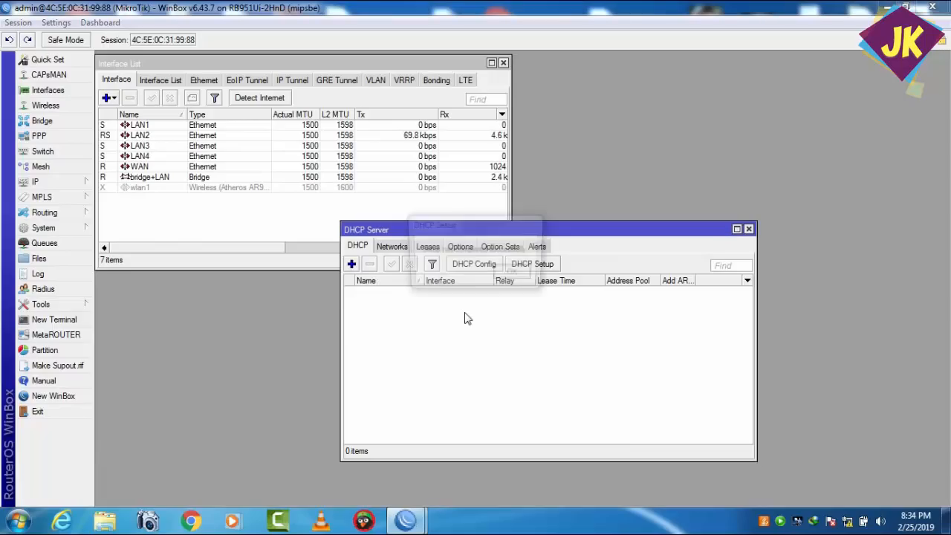
{"action": "left_click", "coordinate": [510, 274]}
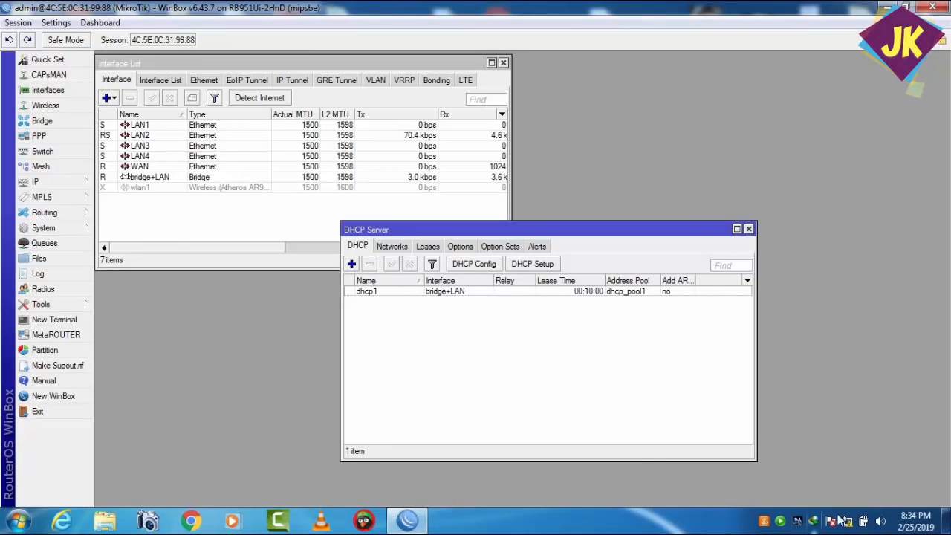
Start a new firewall NAT rule in the srcnat chain with source address 192.168.90.0/24.
{"action": "mouse_move", "coordinate": [845, 525]}
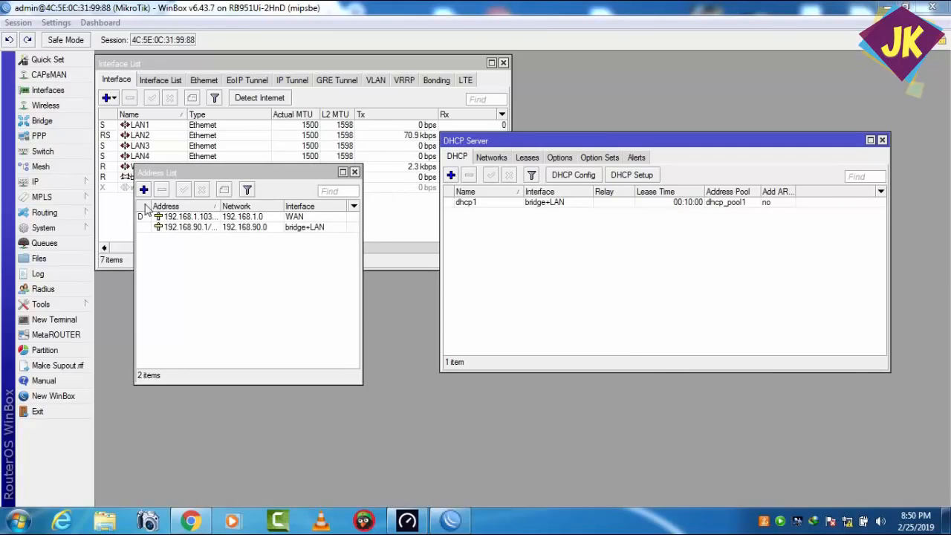
{"action": "left_click", "coordinate": [80, 182]}
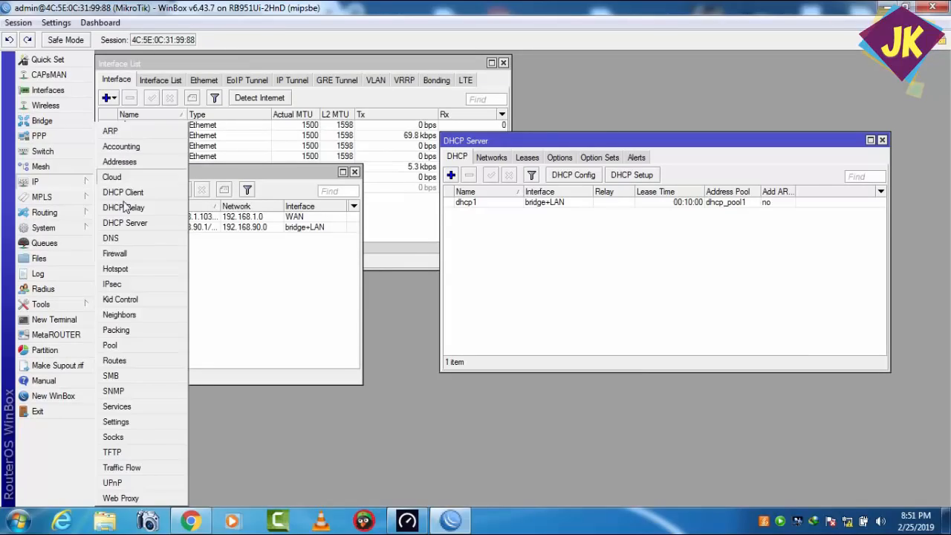
{"action": "left_click", "coordinate": [115, 253]}
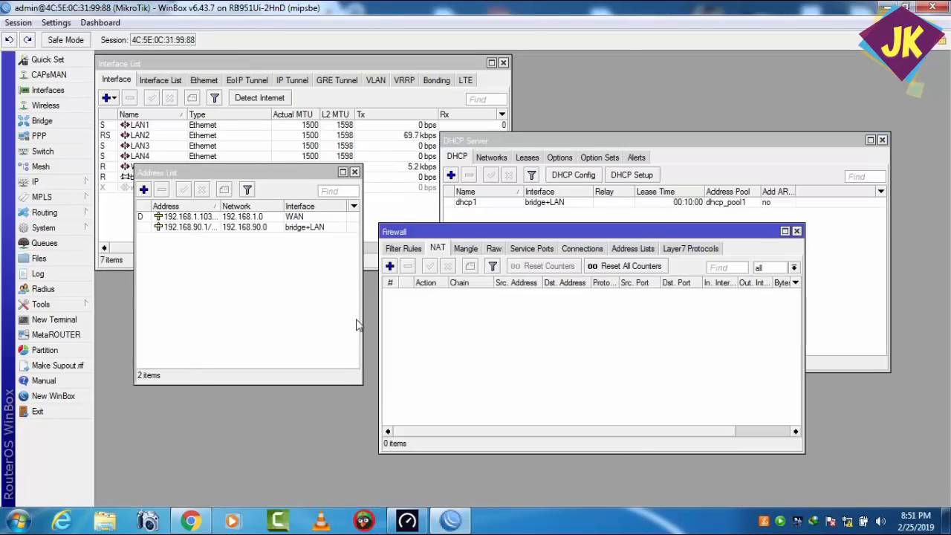
{"action": "left_click", "coordinate": [391, 266]}
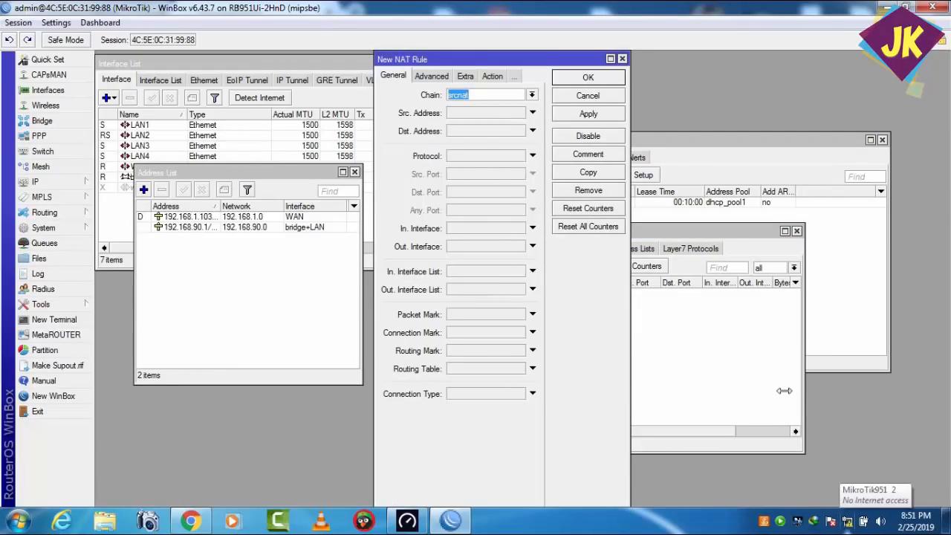
{"action": "left_click", "coordinate": [497, 113]}
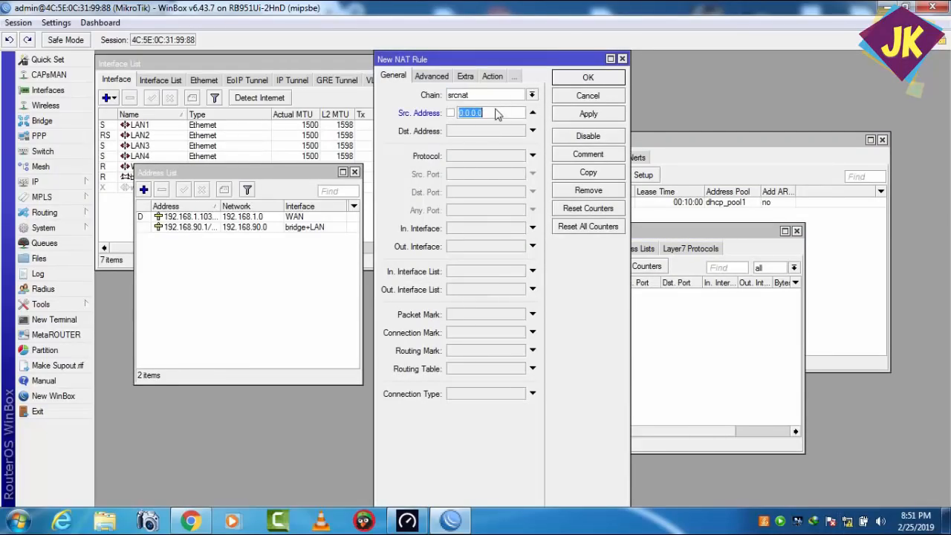
{"action": "type", "text": "192.16"}
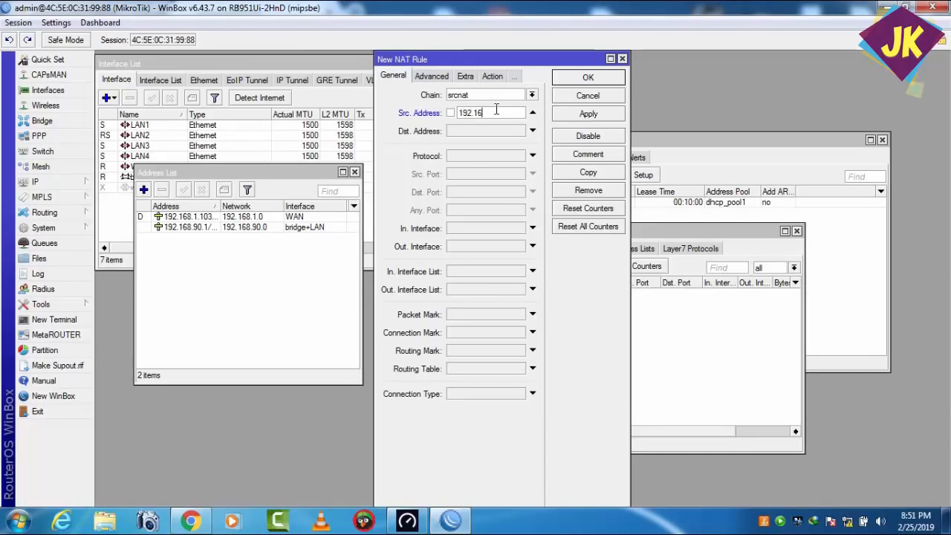
{"action": "type", "text": "8.90.0/24"}
Set the NAT rule's action to masquerade and save the rule.
{"action": "left_click", "coordinate": [492, 75]}
{"action": "left_click", "coordinate": [531, 95]}
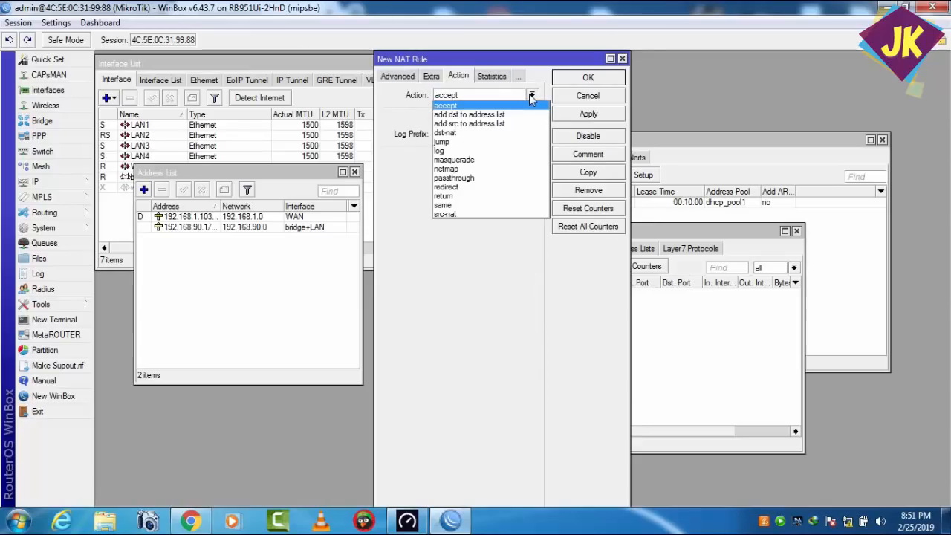
{"action": "left_click", "coordinate": [483, 161]}
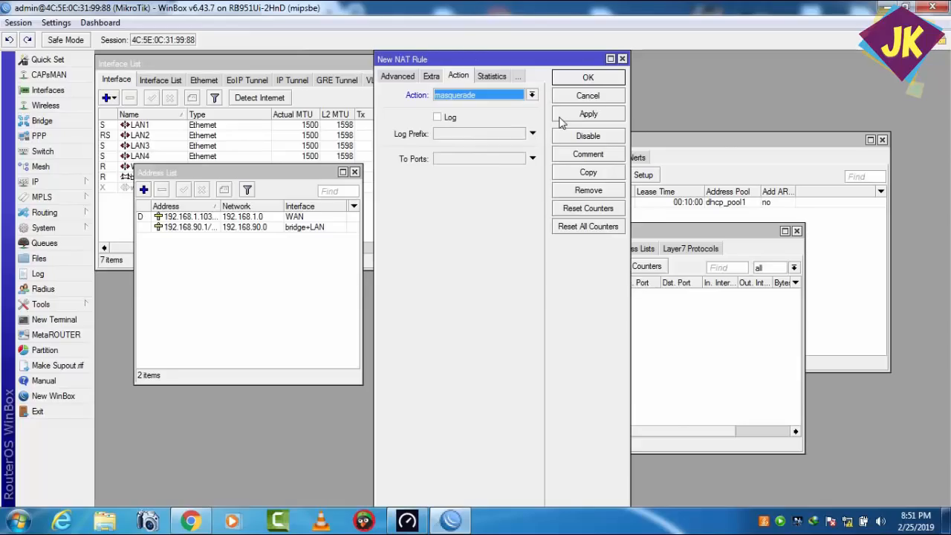
{"action": "left_click", "coordinate": [571, 114]}
{"action": "left_click", "coordinate": [577, 79]}
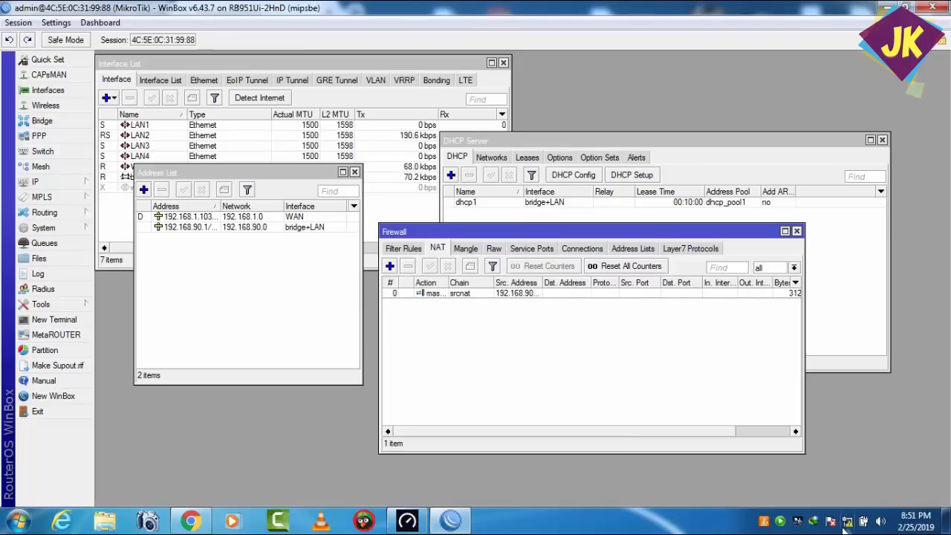
Switch to Chrome and check internet access by reloading the Google page and loading Google in a new tab.
{"action": "mouse_move", "coordinate": [847, 524]}
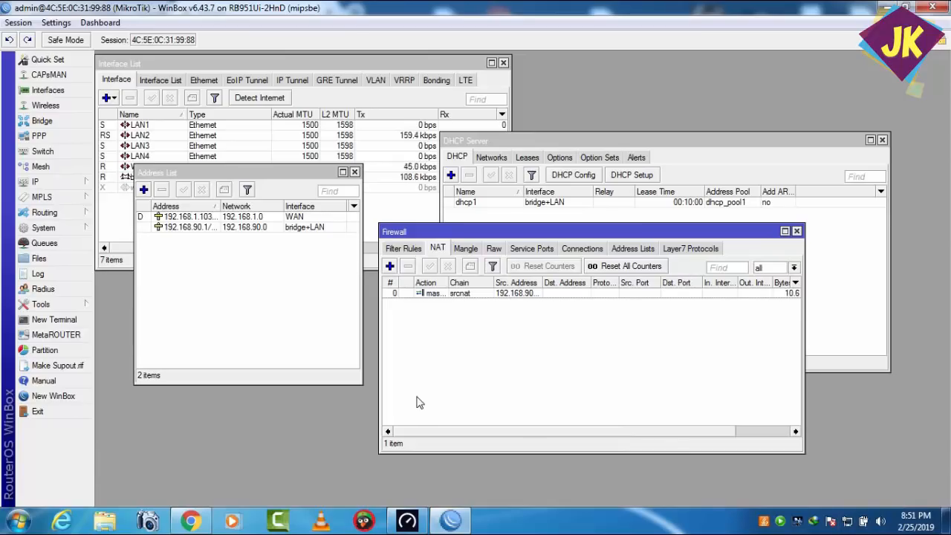
{"action": "mouse_move", "coordinate": [207, 524]}
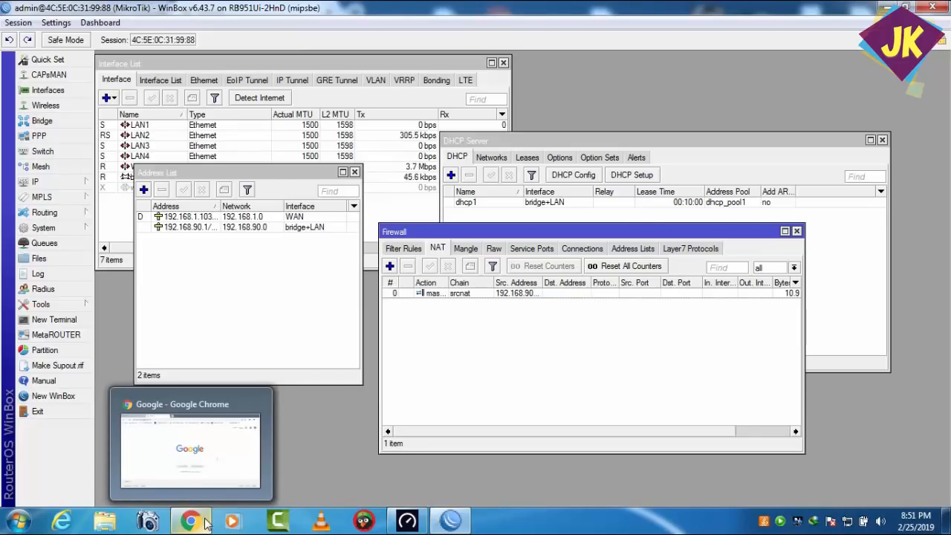
{"action": "left_click", "coordinate": [561, 202]}
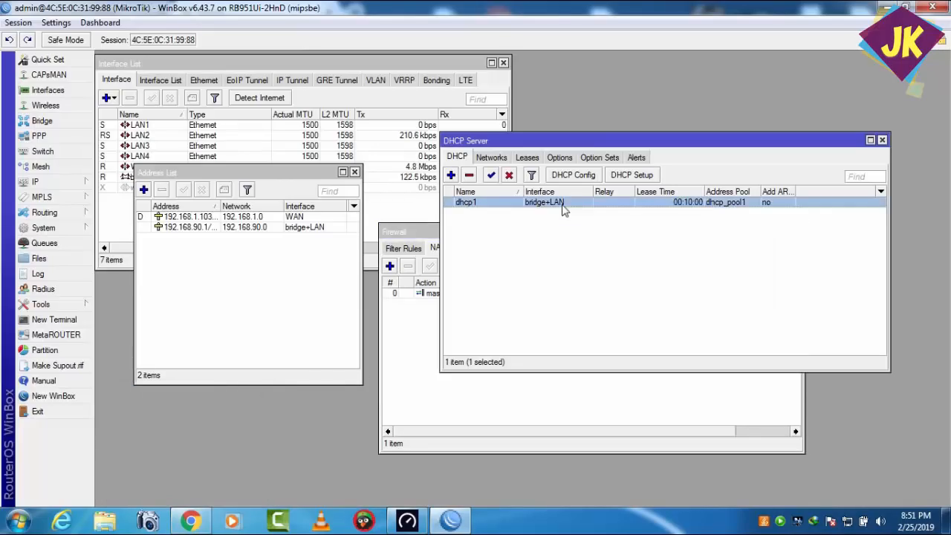
{"action": "left_click", "coordinate": [191, 521]}
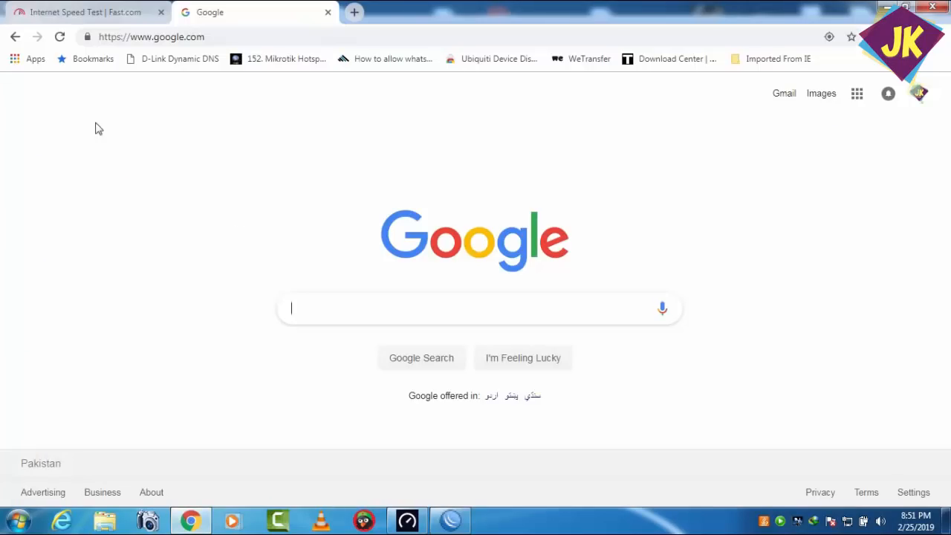
{"action": "left_click", "coordinate": [60, 37]}
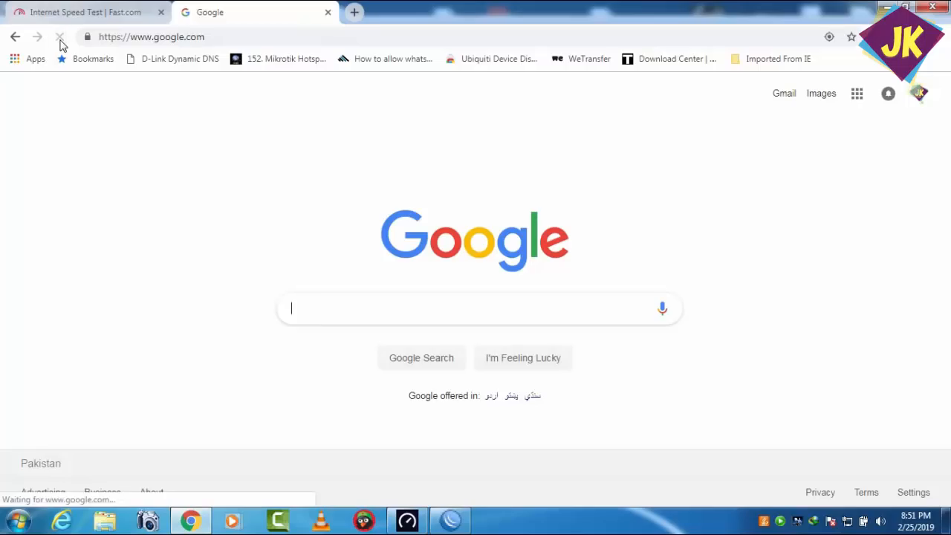
{"action": "left_click", "coordinate": [355, 12]}
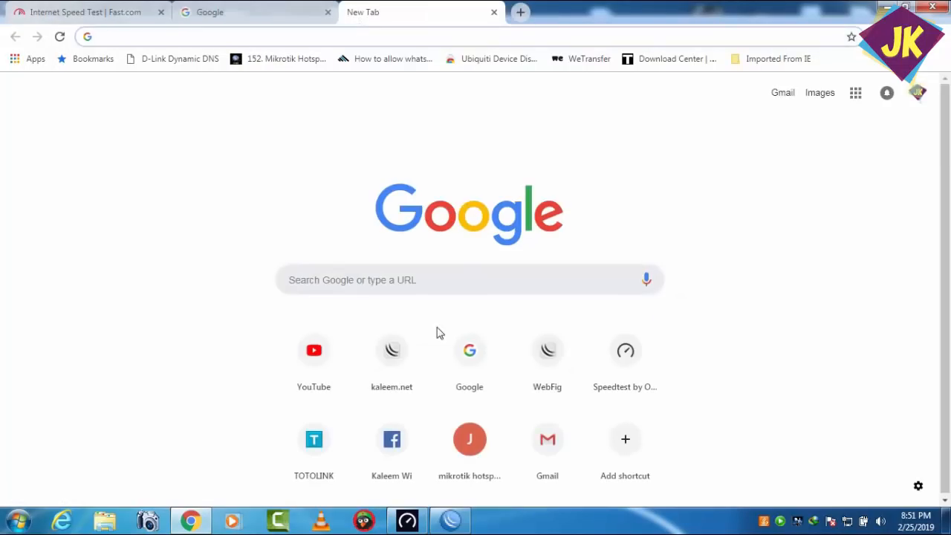
{"action": "left_click", "coordinate": [484, 360]}
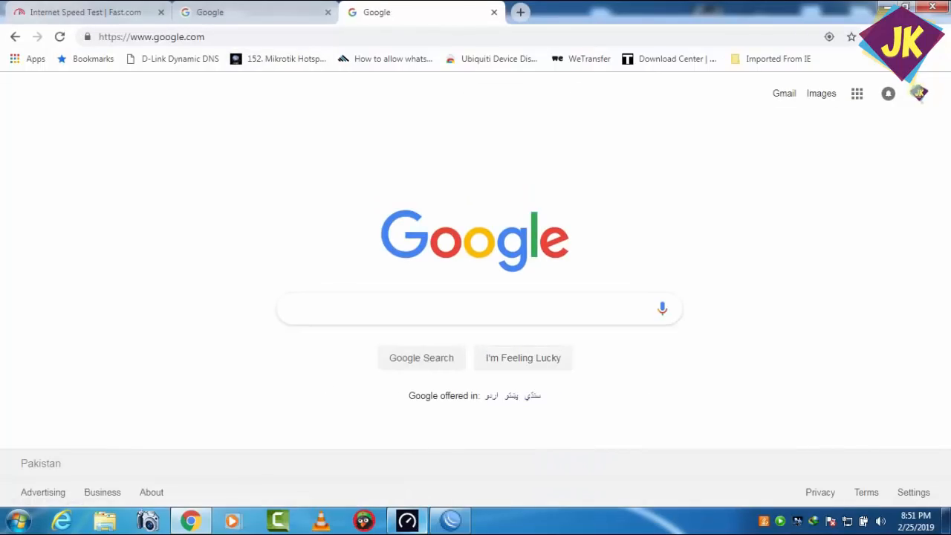
Switch to the Speedtest app and run an internet speed test.
{"action": "left_click", "coordinate": [406, 519]}
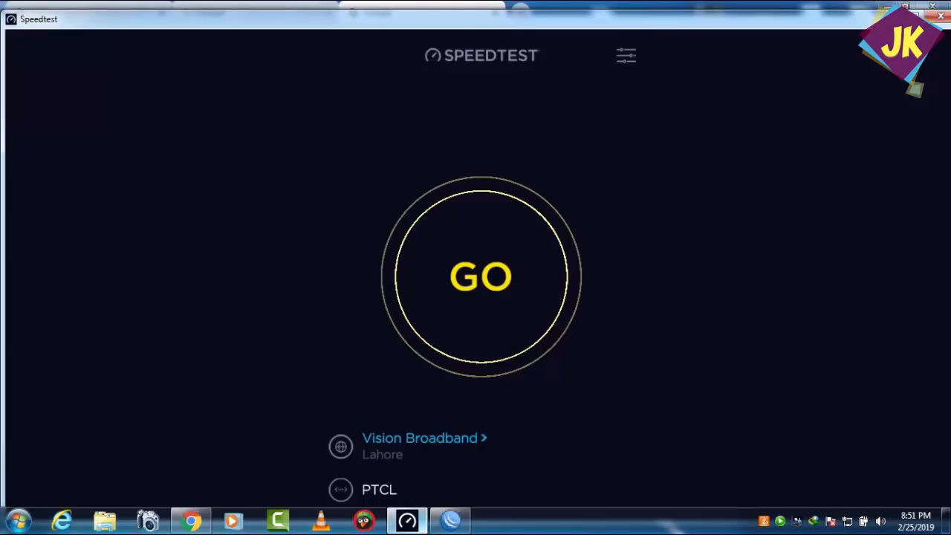
{"action": "left_click", "coordinate": [408, 522]}
{"action": "left_click", "coordinate": [452, 518]}
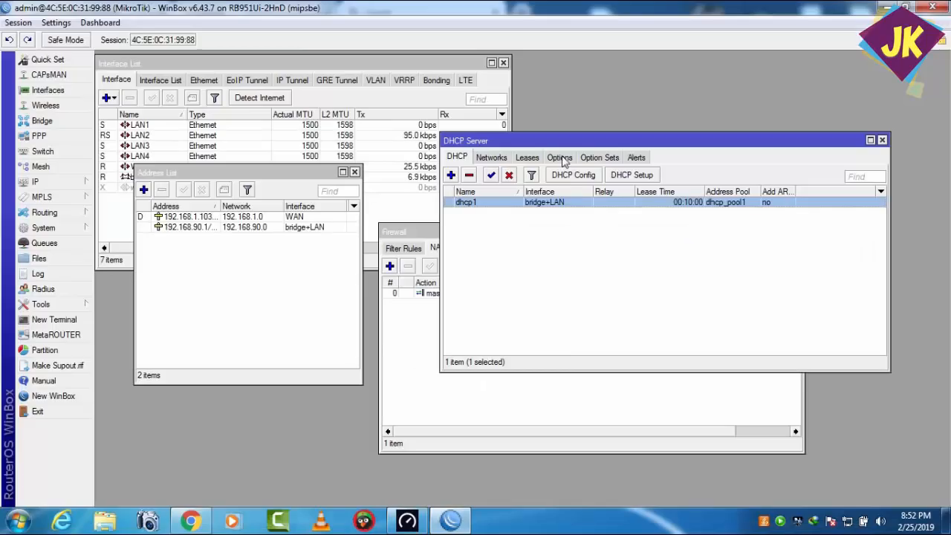
{"action": "left_click_drag", "start_coordinate": [562, 147], "coordinate": [520, 202]}
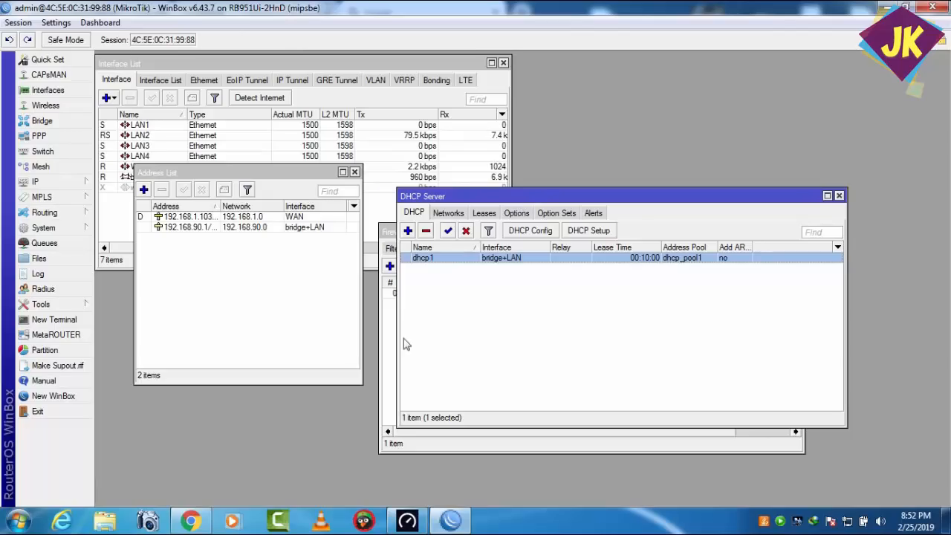
{"action": "left_click", "coordinate": [407, 520]}
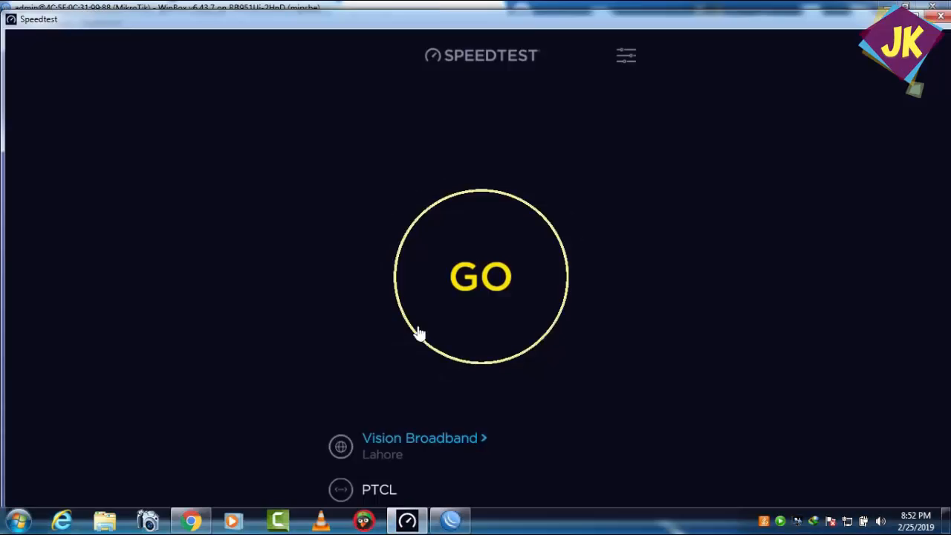
{"action": "left_click", "coordinate": [494, 292]}
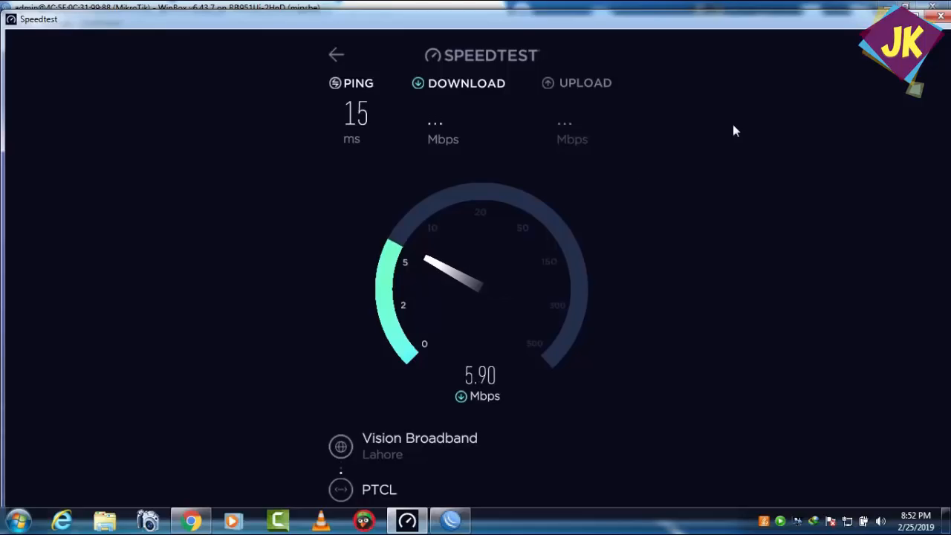
Return to WinBox and make the dynamic DHCP lease for 192.168.90.254 static.
{"action": "left_click", "coordinate": [450, 519]}
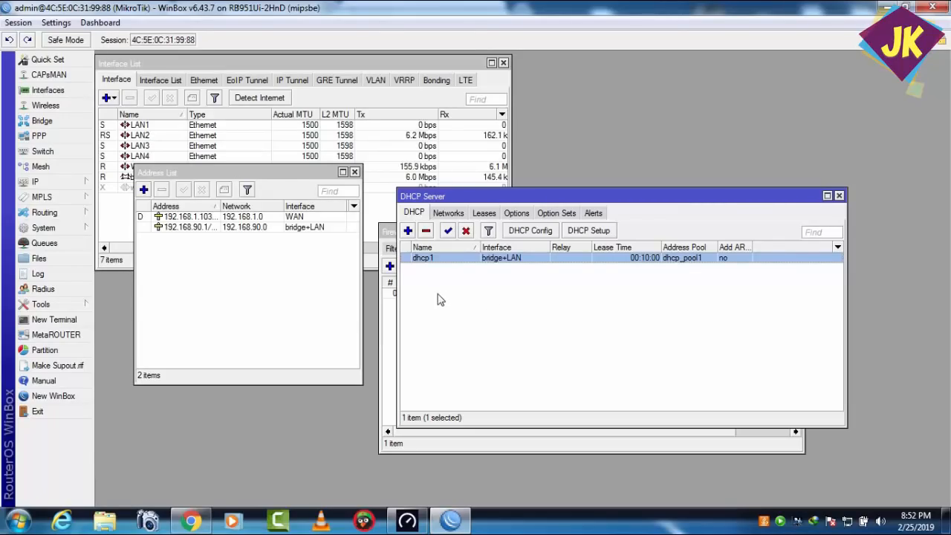
{"action": "left_click", "coordinate": [483, 214]}
{"action": "left_click", "coordinate": [453, 260]}
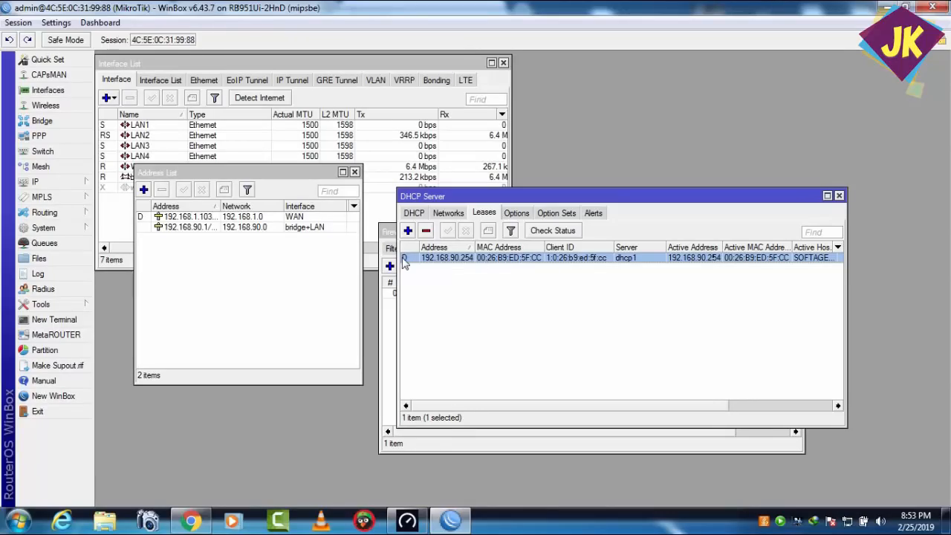
{"action": "double_click", "coordinate": [444, 259]}
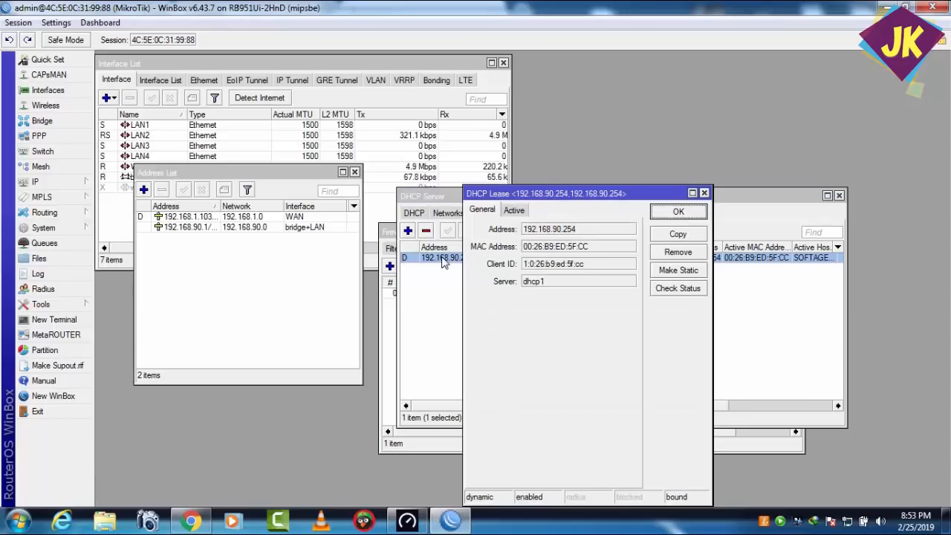
{"action": "left_click", "coordinate": [669, 273]}
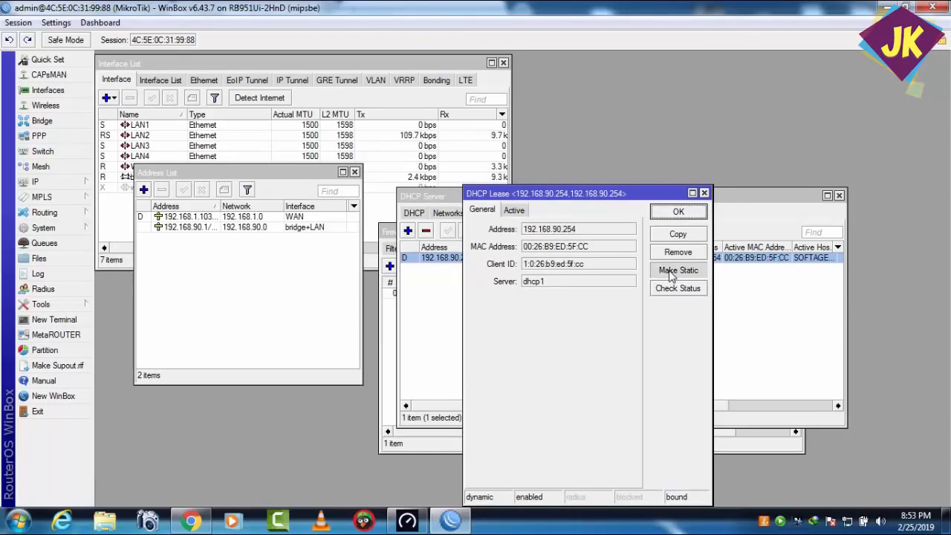
{"action": "left_click", "coordinate": [678, 213]}
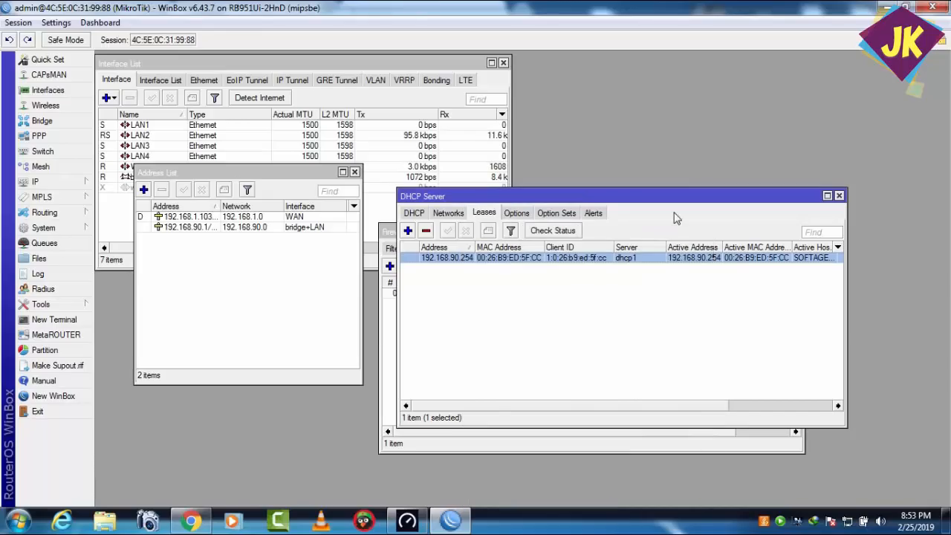
Copy the IP address from the static DHCP lease's settings and close them without changes.
{"action": "double_click", "coordinate": [578, 260]}
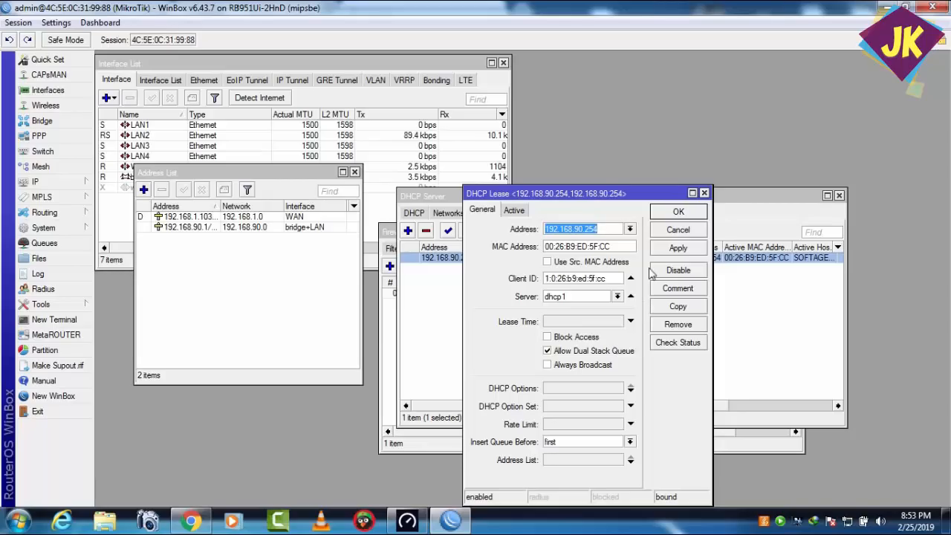
{"action": "left_click", "coordinate": [677, 214]}
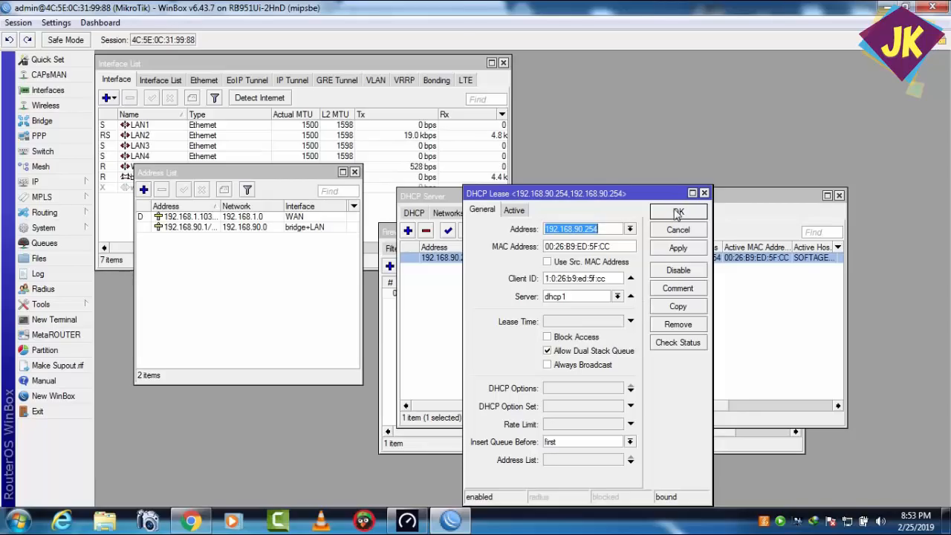
{"action": "right_click", "coordinate": [595, 234]}
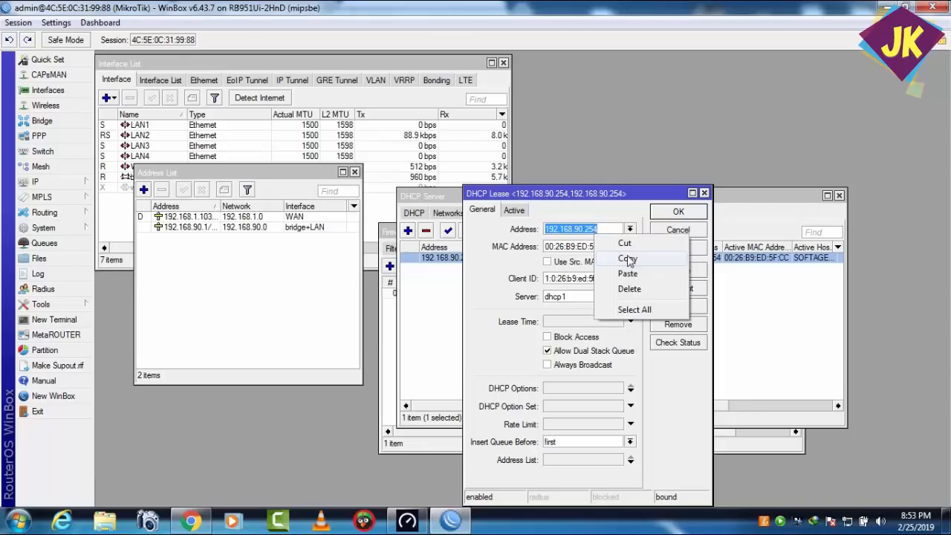
{"action": "left_click", "coordinate": [630, 257]}
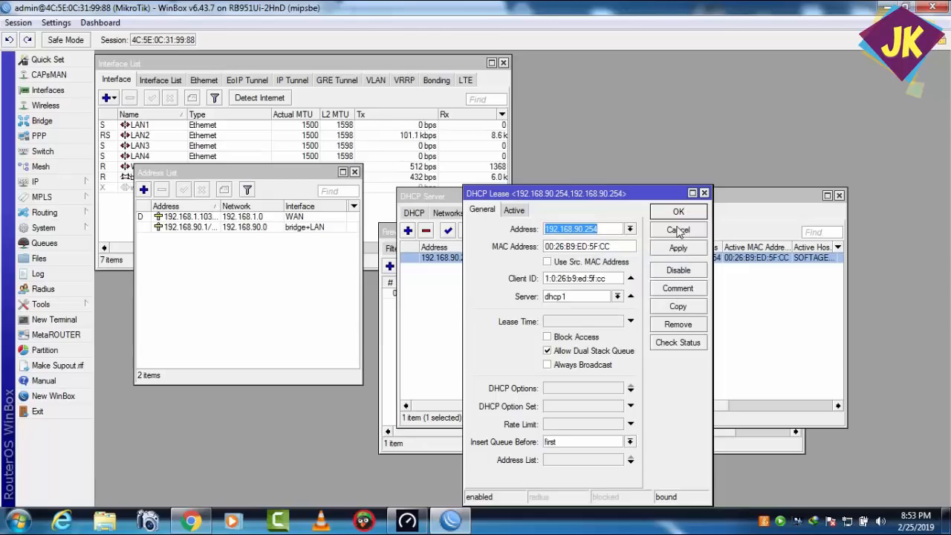
{"action": "left_click", "coordinate": [676, 232]}
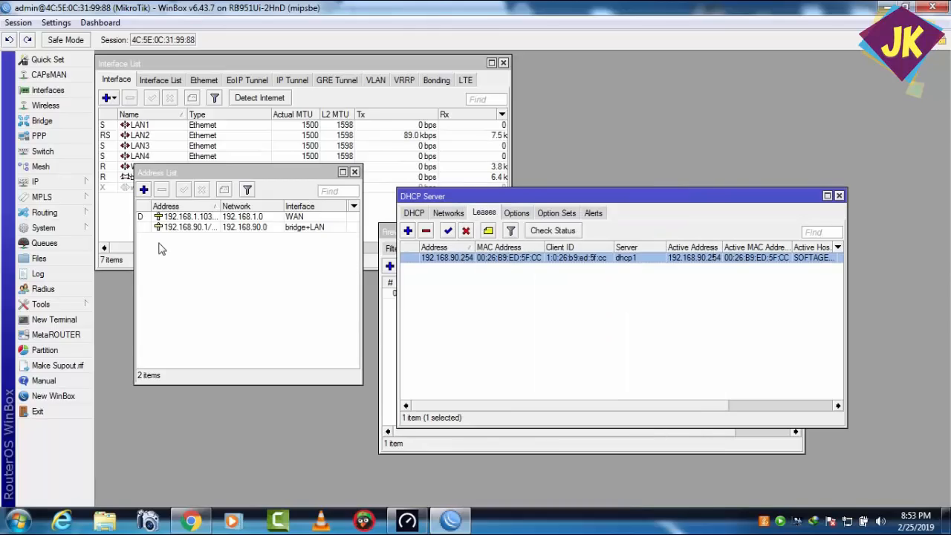
Start a new simple queue named after the client's PC, with the copied lease address 192.168.90.254 as its target.
{"action": "left_click", "coordinate": [43, 242]}
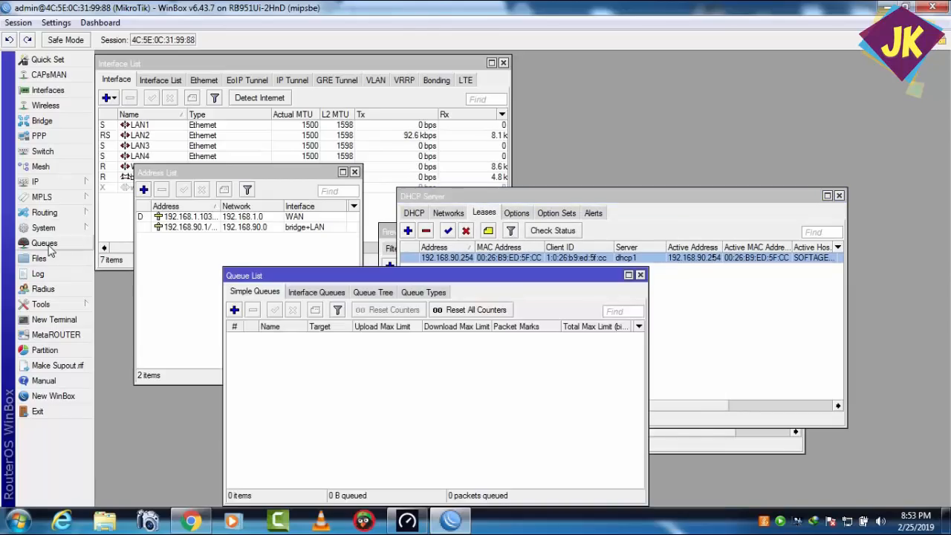
{"action": "left_click_drag", "start_coordinate": [361, 281], "coordinate": [524, 287]}
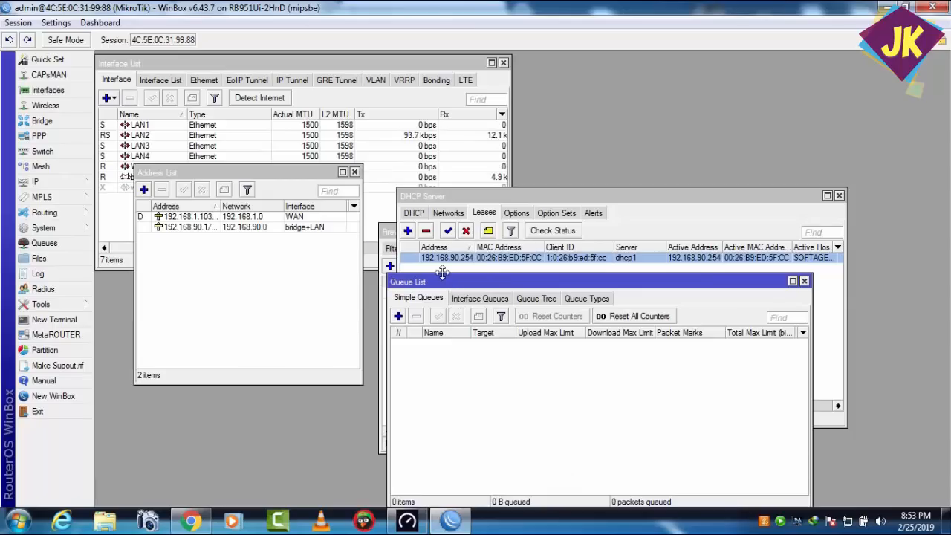
{"action": "left_click_drag", "start_coordinate": [446, 282], "coordinate": [428, 246]}
{"action": "left_click", "coordinate": [381, 280]}
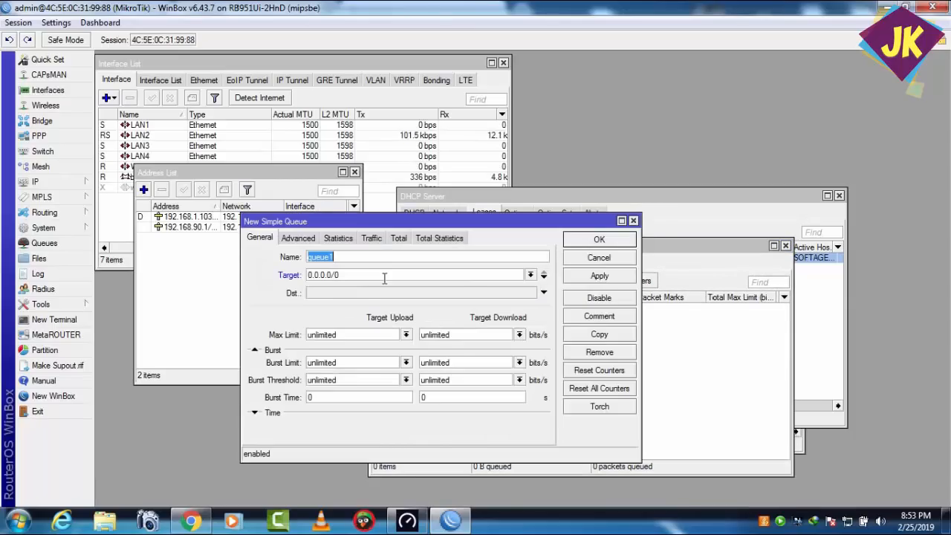
{"action": "left_click_drag", "start_coordinate": [354, 223], "coordinate": [510, 314]}
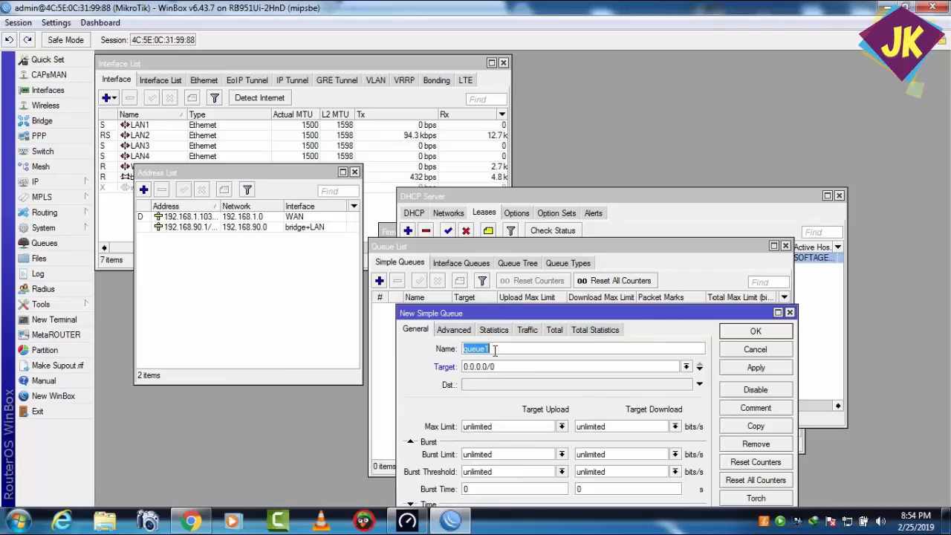
{"action": "type", "text": "ka"}
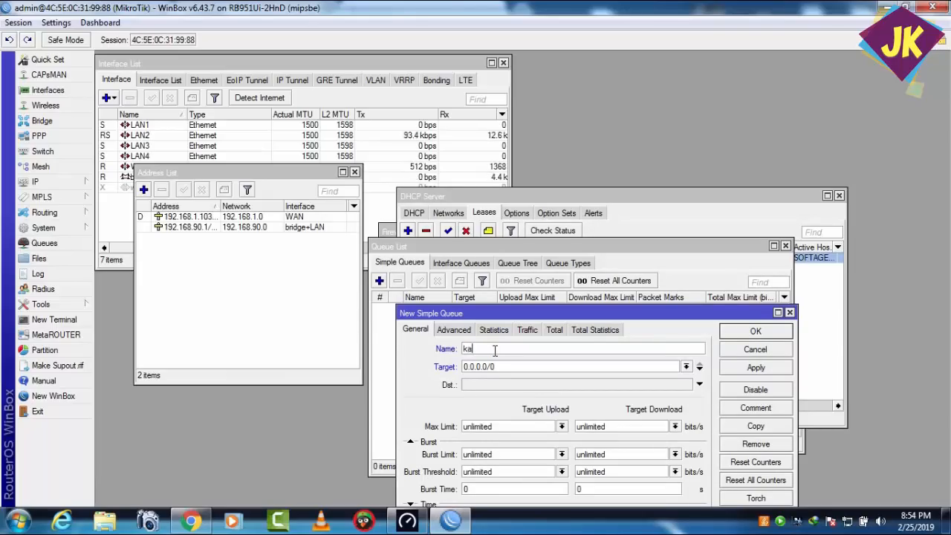
{"action": "type", "text": "l em pc"}
{"action": "double_click", "coordinate": [495, 366]}
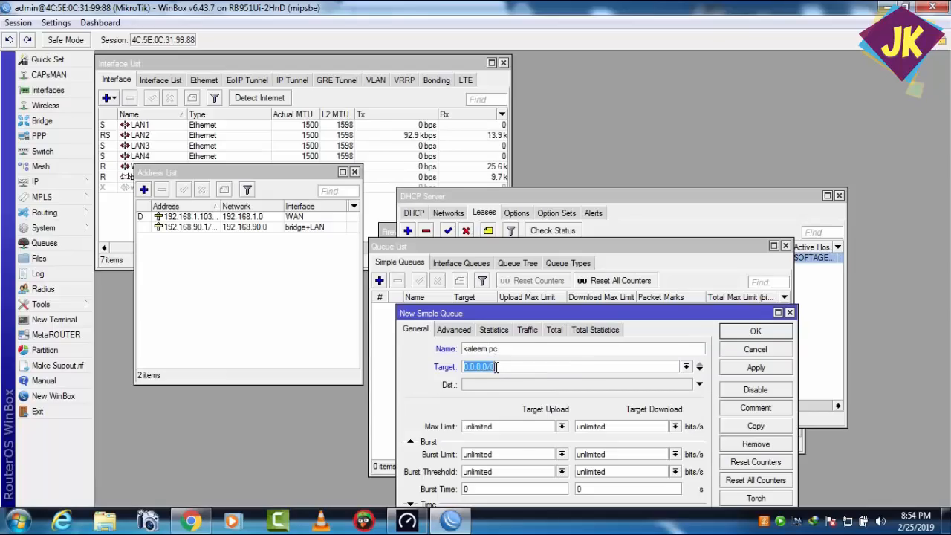
{"action": "right_click", "coordinate": [517, 369]}
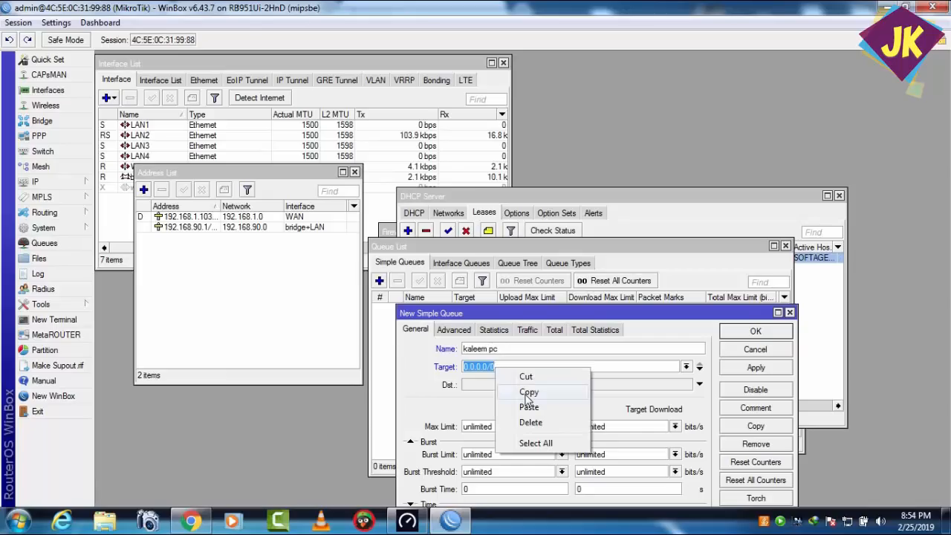
{"action": "left_click", "coordinate": [529, 407]}
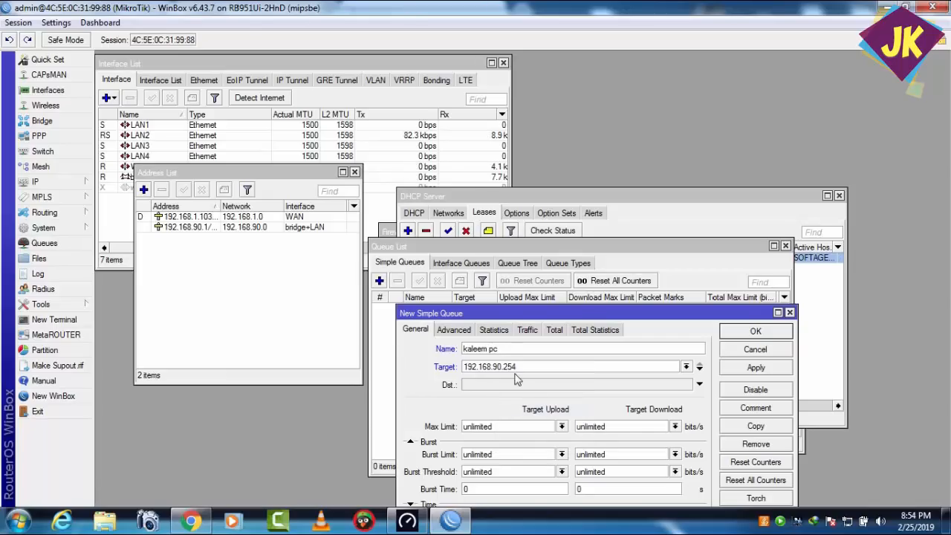
Set the new queue's max limit to 2M for both target upload and target download, and save it.
{"action": "left_click_drag", "start_coordinate": [580, 317], "coordinate": [561, 221]}
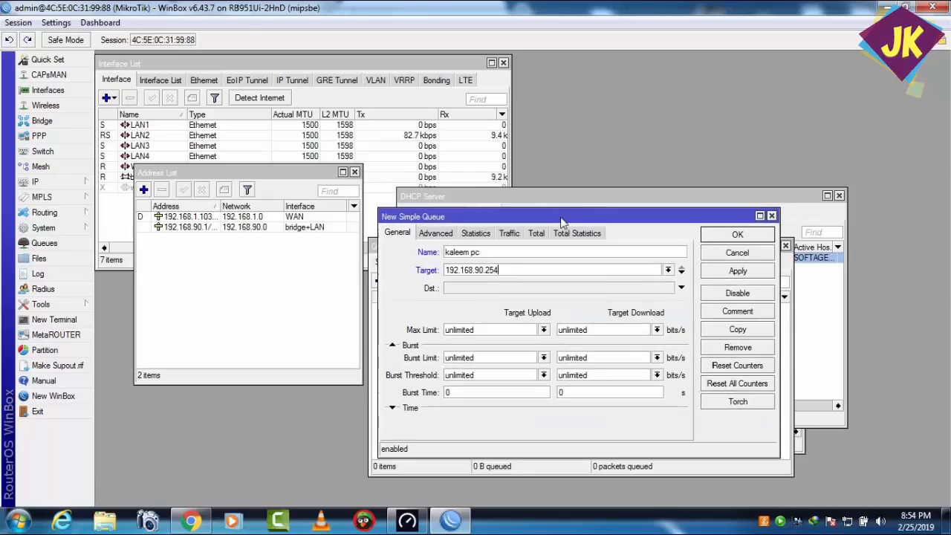
{"action": "left_click", "coordinate": [543, 330]}
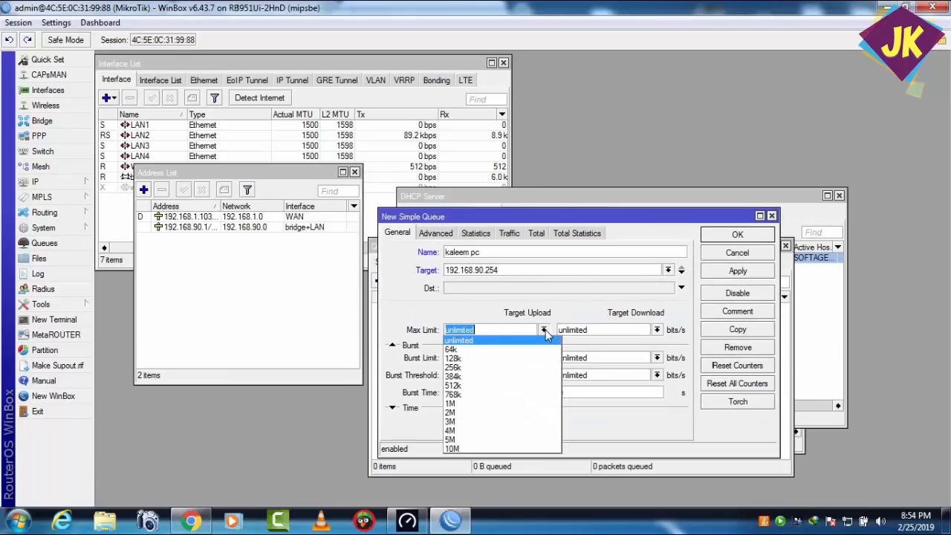
{"action": "left_click", "coordinate": [469, 413]}
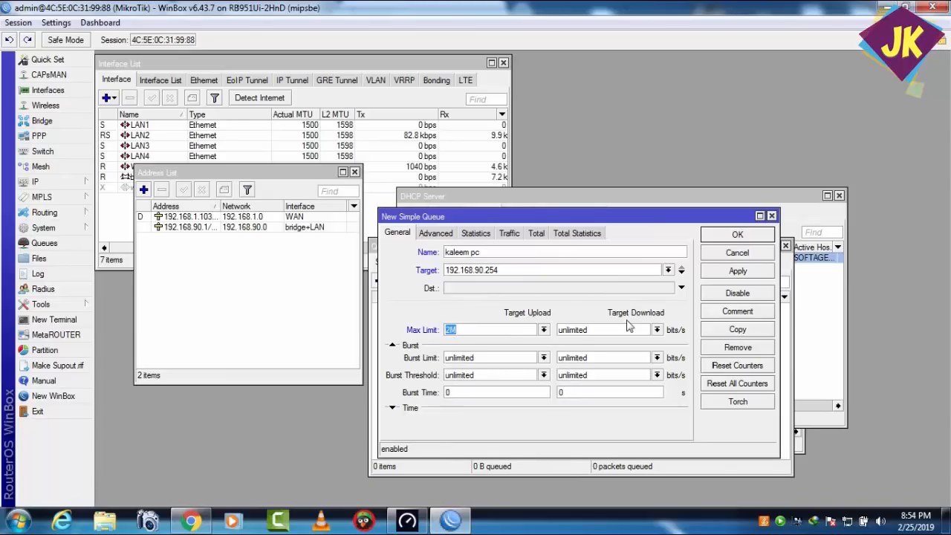
{"action": "left_click", "coordinate": [657, 329]}
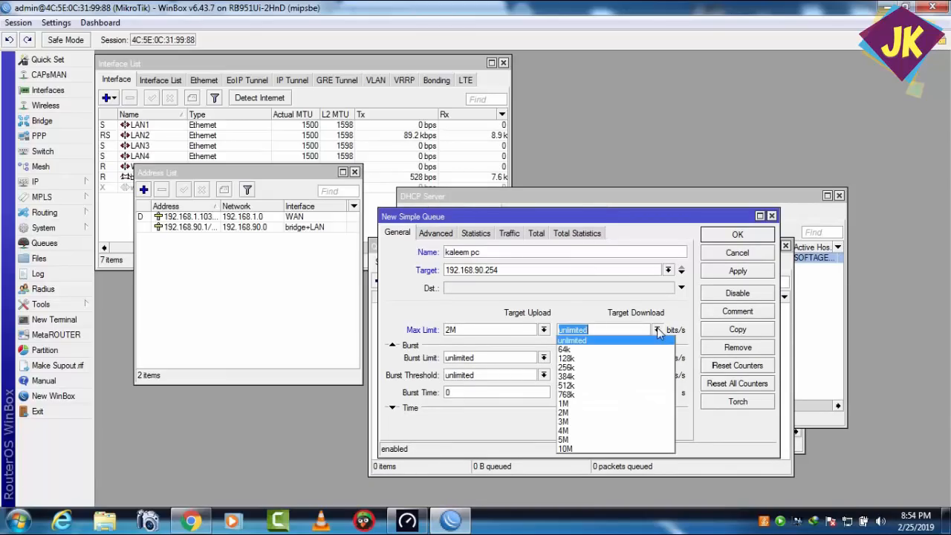
{"action": "left_click", "coordinate": [589, 412]}
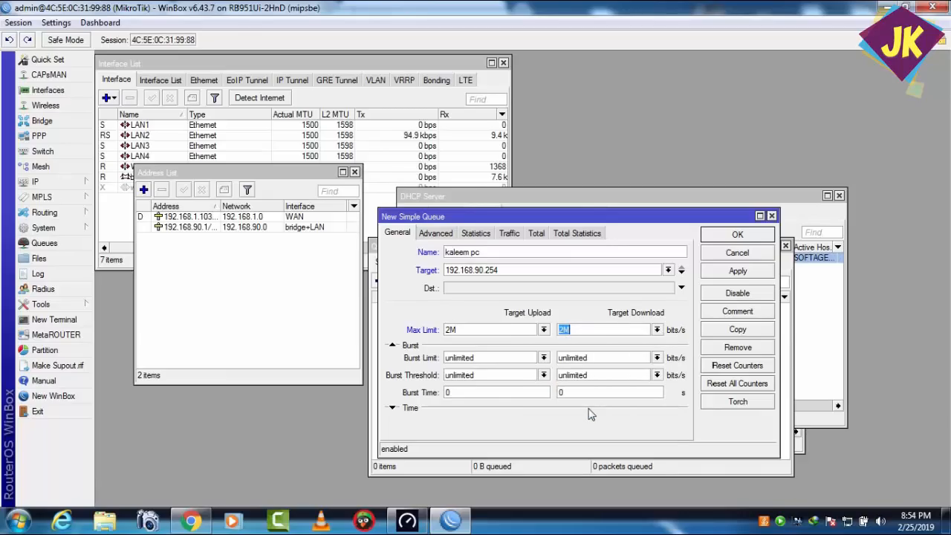
{"action": "left_click", "coordinate": [735, 271]}
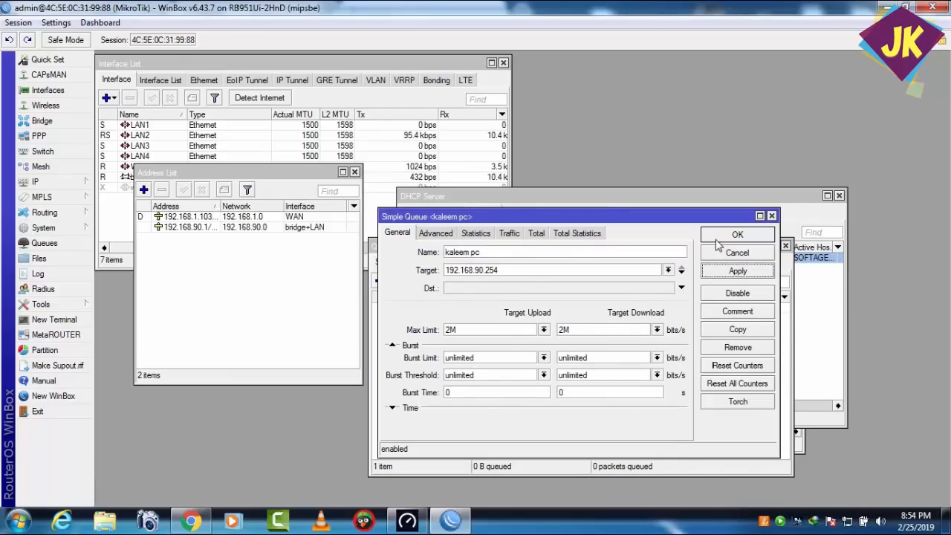
{"action": "left_click", "coordinate": [735, 235]}
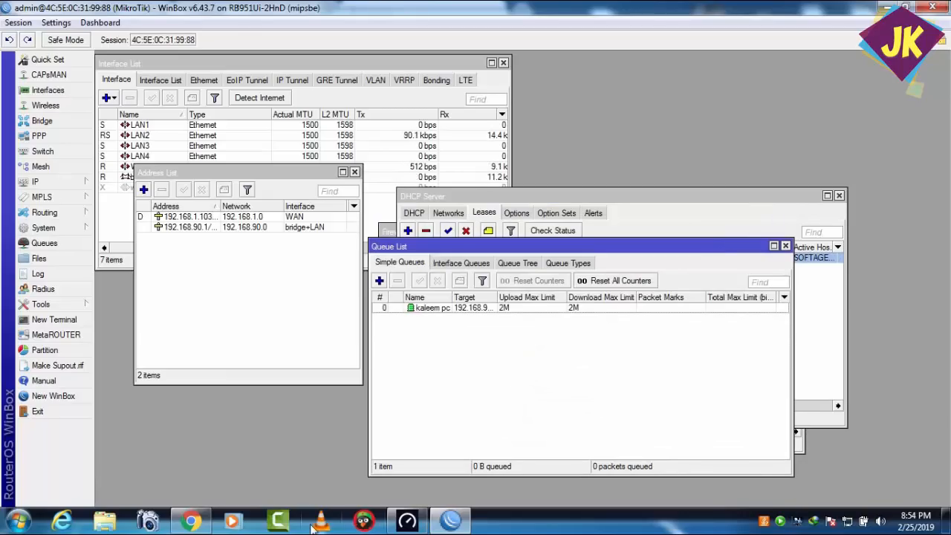
Switch to the Speedtest app and run a speed test with the 2M queue limit active.
{"action": "mouse_move", "coordinate": [405, 528]}
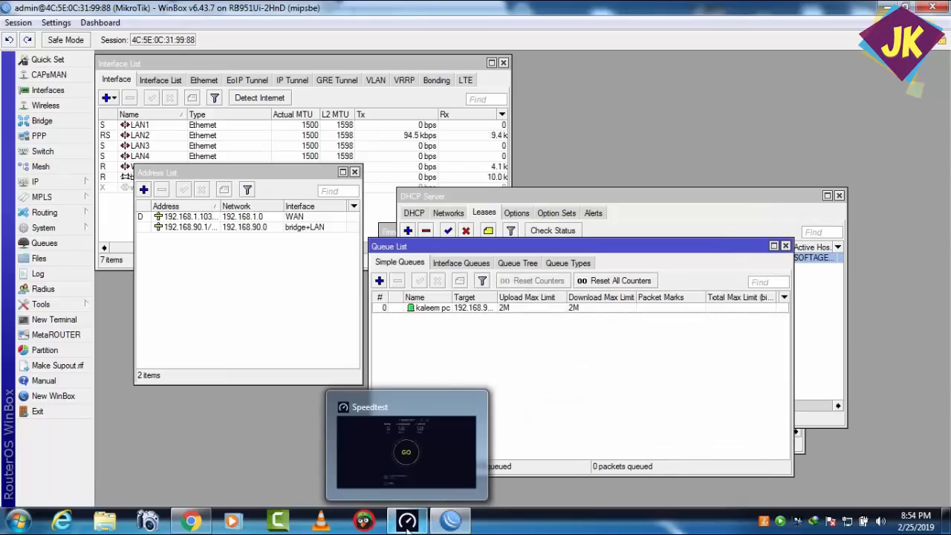
{"action": "left_click", "coordinate": [407, 521]}
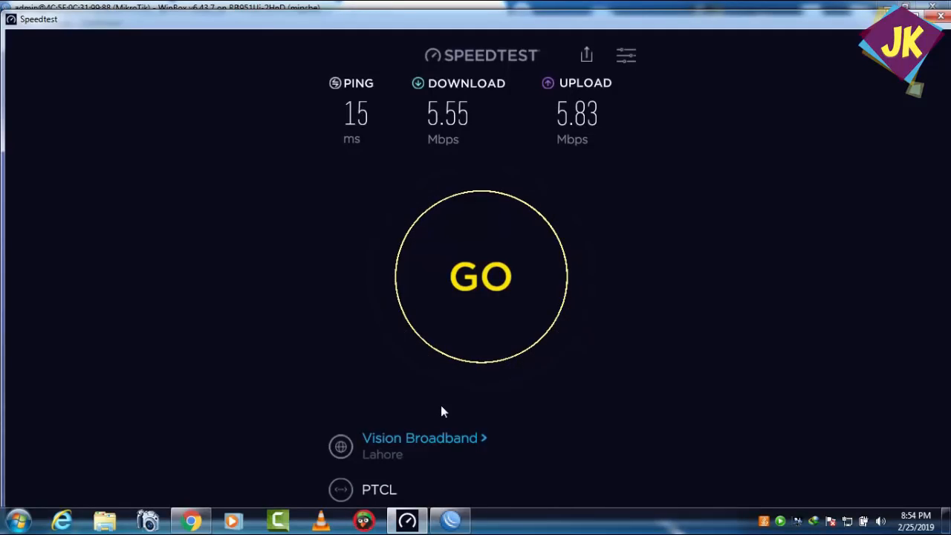
{"action": "left_click", "coordinate": [475, 317]}
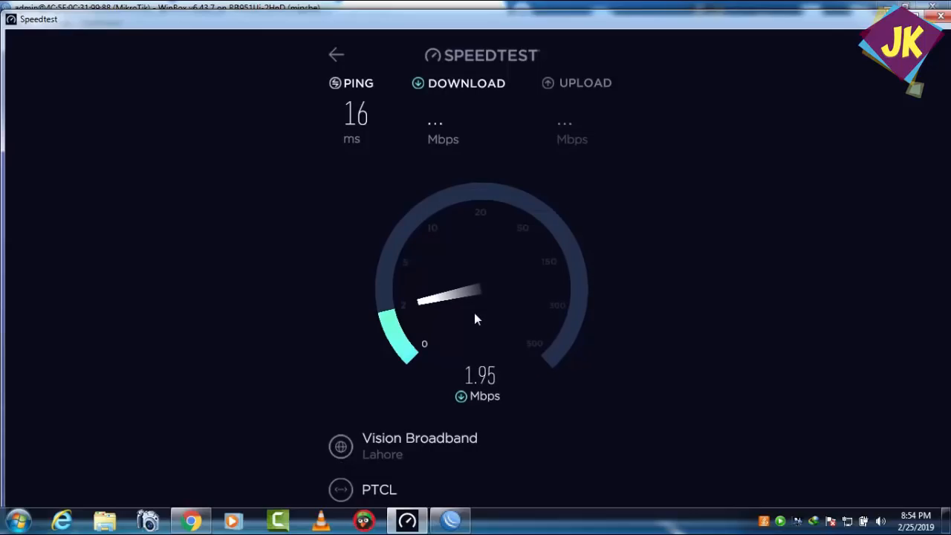
Return to WinBox and set the client queue's target download max limit to 3M, saving the change.
{"action": "left_click", "coordinate": [451, 520]}
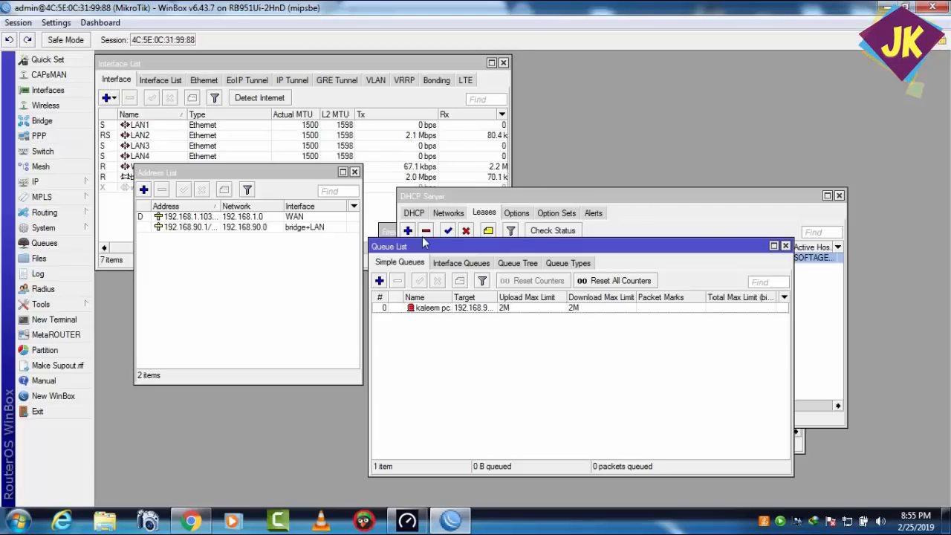
{"action": "left_click", "coordinate": [437, 311]}
{"action": "double_click", "coordinate": [438, 313]}
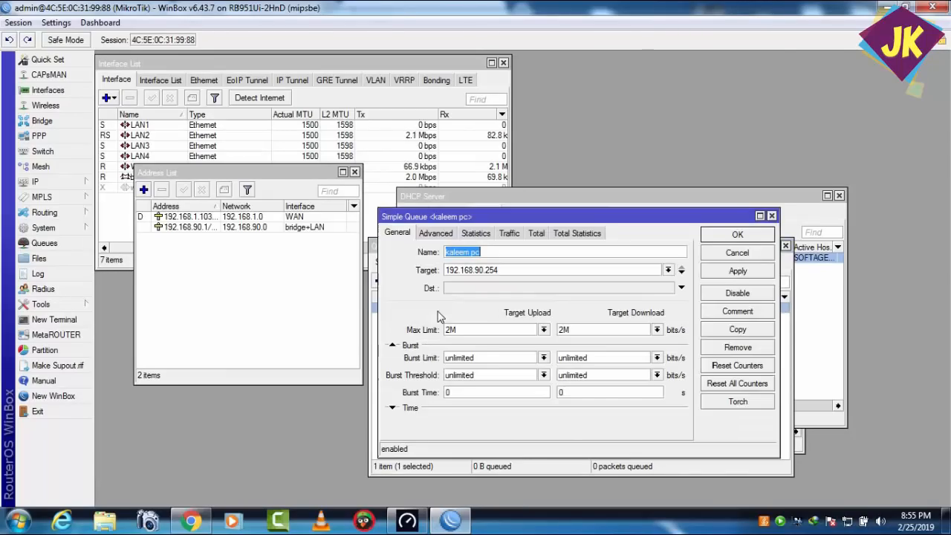
{"action": "left_click", "coordinate": [656, 329]}
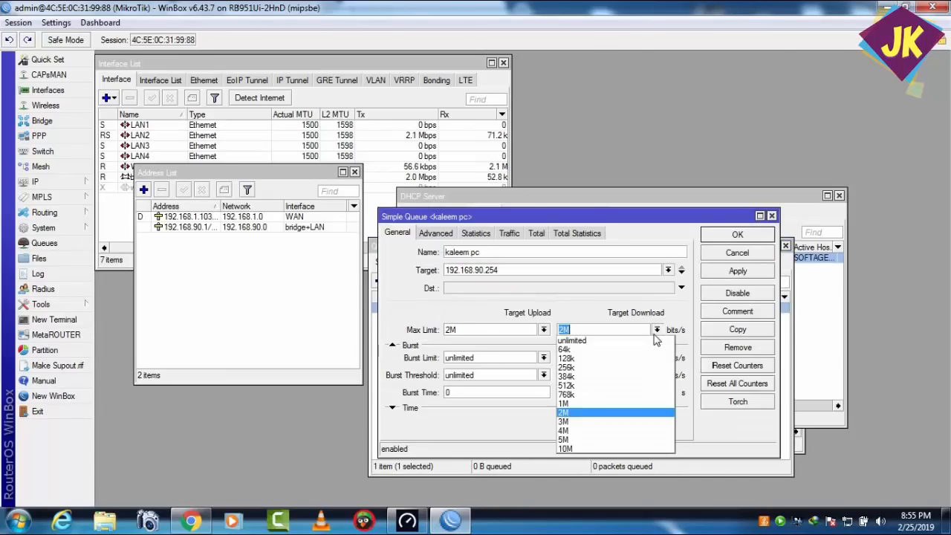
{"action": "left_click", "coordinate": [583, 421]}
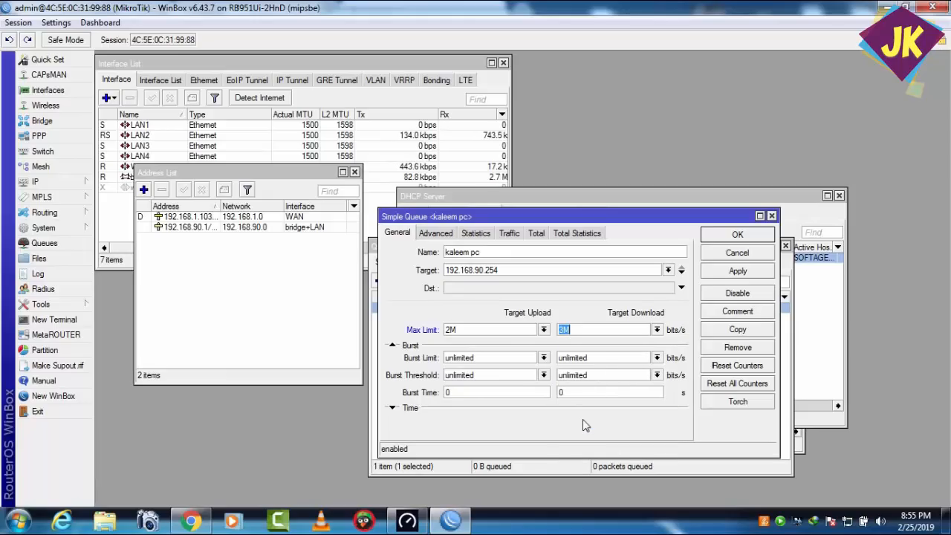
{"action": "left_click", "coordinate": [720, 275]}
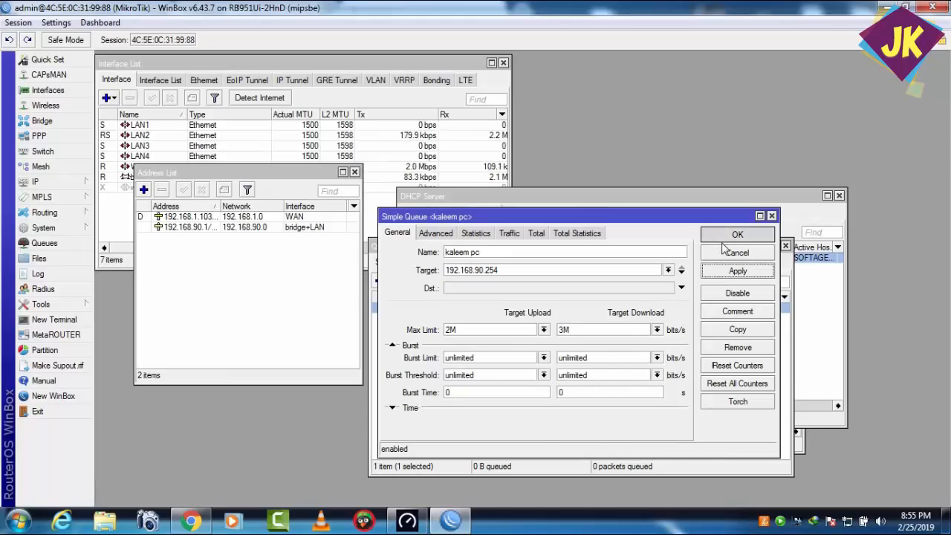
{"action": "left_click", "coordinate": [724, 238]}
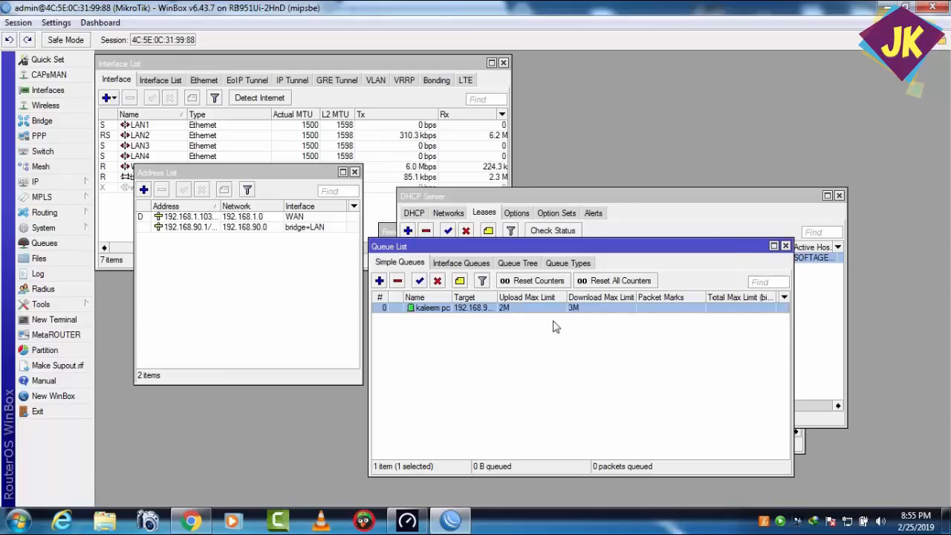
Switch to the Speedtest app and rerun the speed test with the 3M download limit.
{"action": "left_click", "coordinate": [408, 521]}
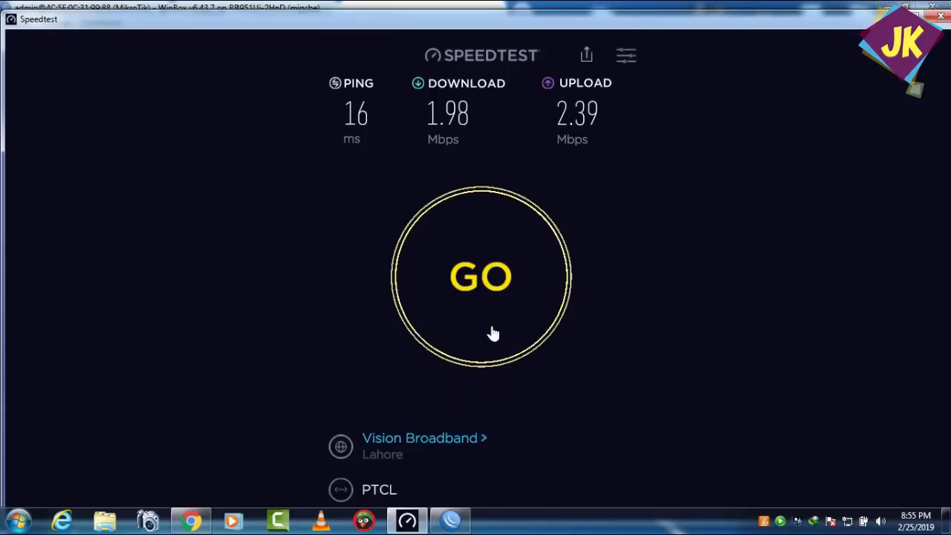
{"action": "left_click", "coordinate": [493, 301]}
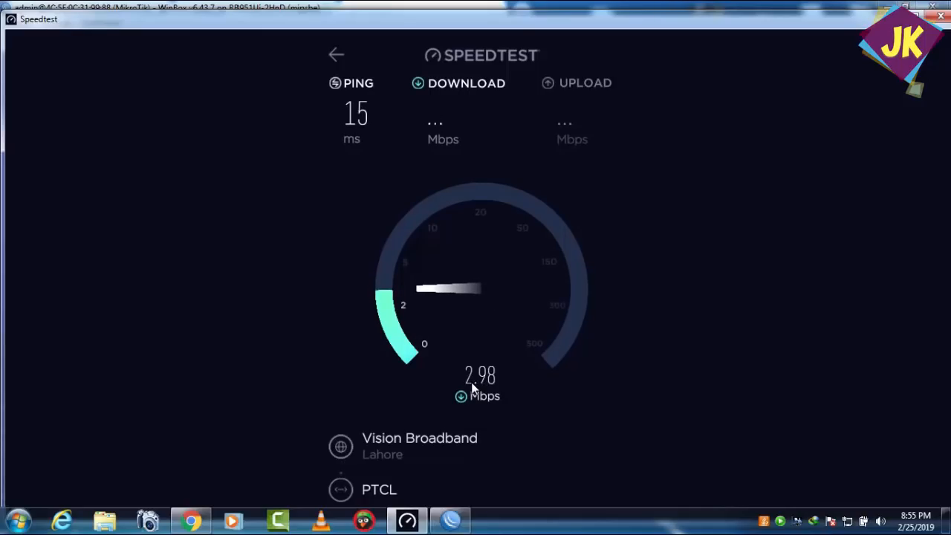
Return to WinBox and move the Queue List aside to view the DHCP server's leases.
{"action": "left_click", "coordinate": [455, 518]}
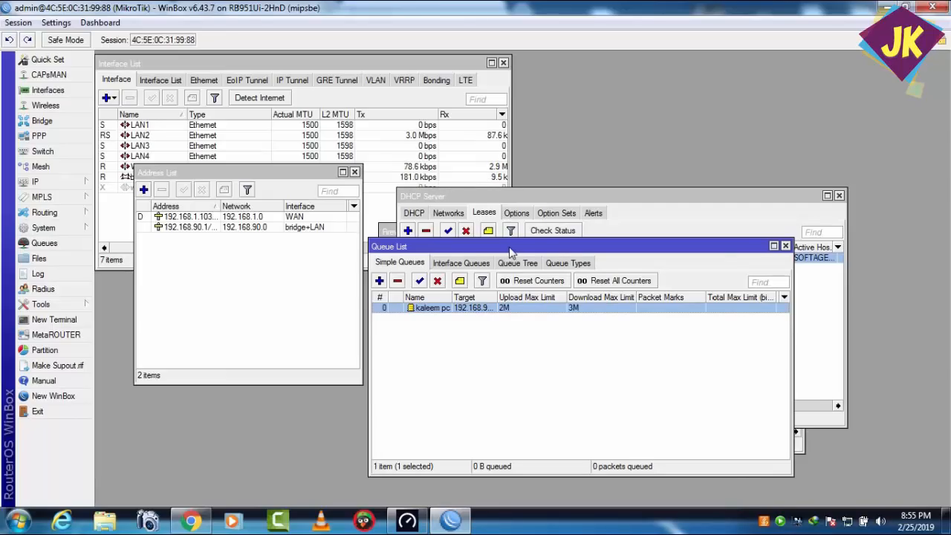
{"action": "left_click_drag", "start_coordinate": [509, 253], "coordinate": [468, 276]}
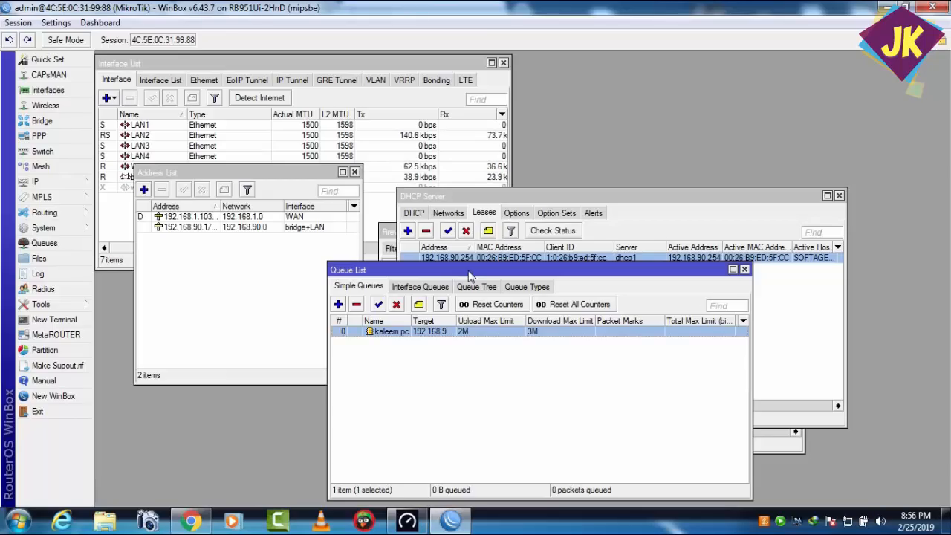
{"action": "left_click_drag", "start_coordinate": [469, 275], "coordinate": [384, 343]}
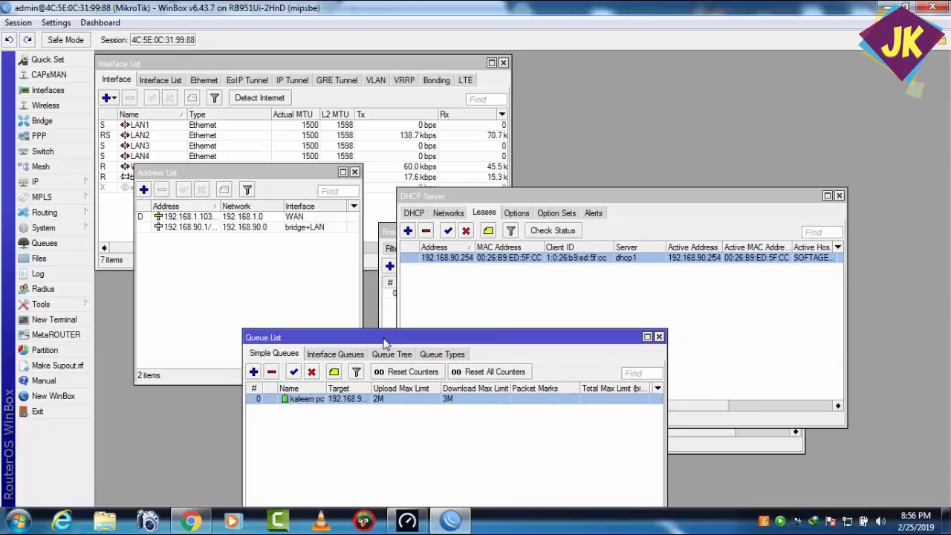
{"action": "left_click", "coordinate": [523, 274]}
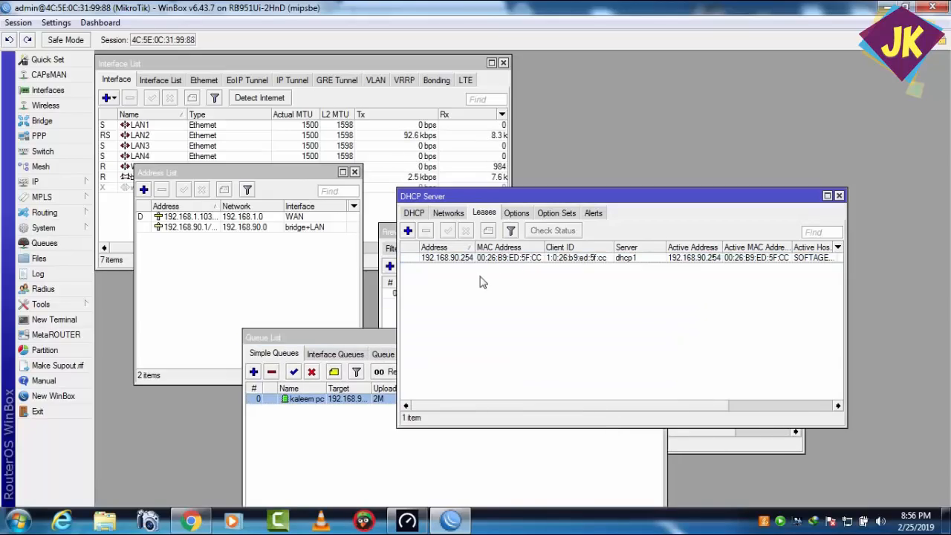